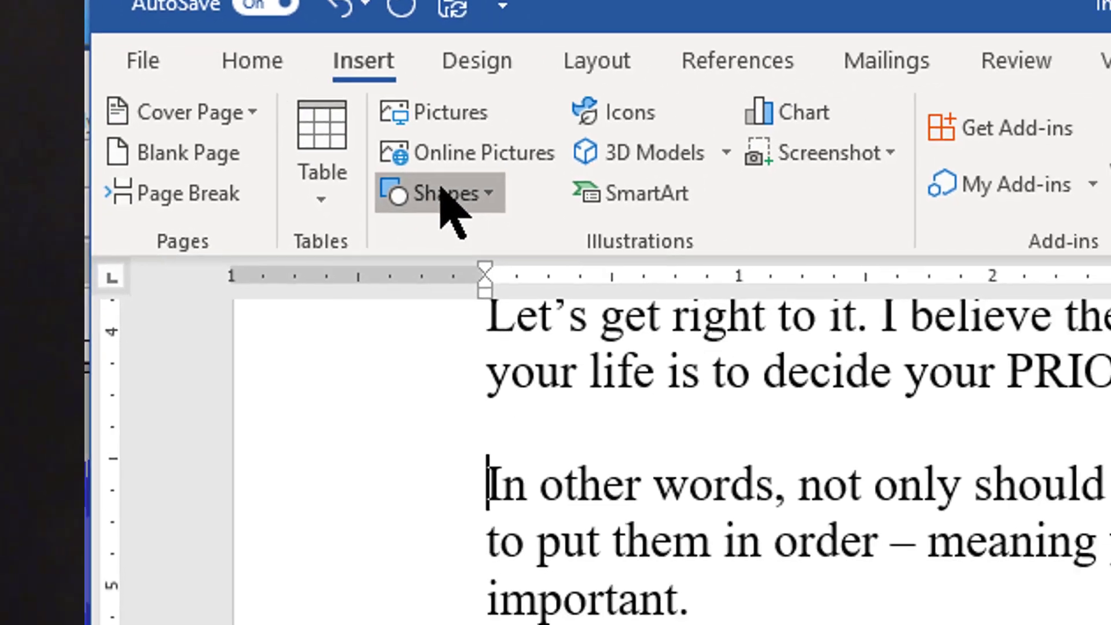
Step: Draw a Right Arrow block arrow beside 'important' at the end of the second paragraph
click(442, 191)
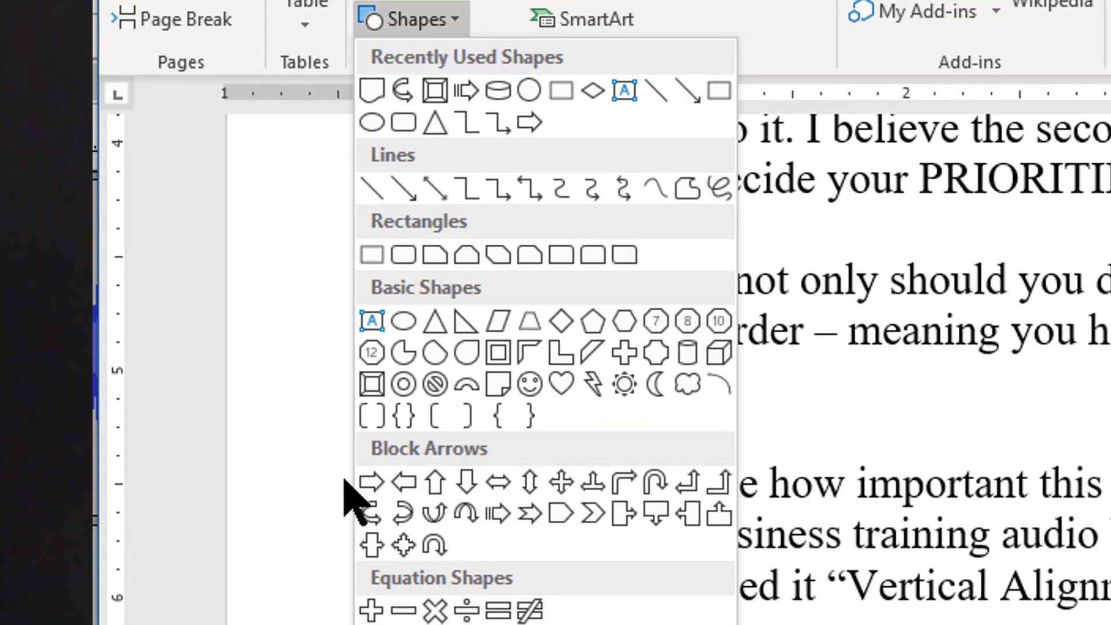
click(373, 481)
drag(675, 333, 880, 456)
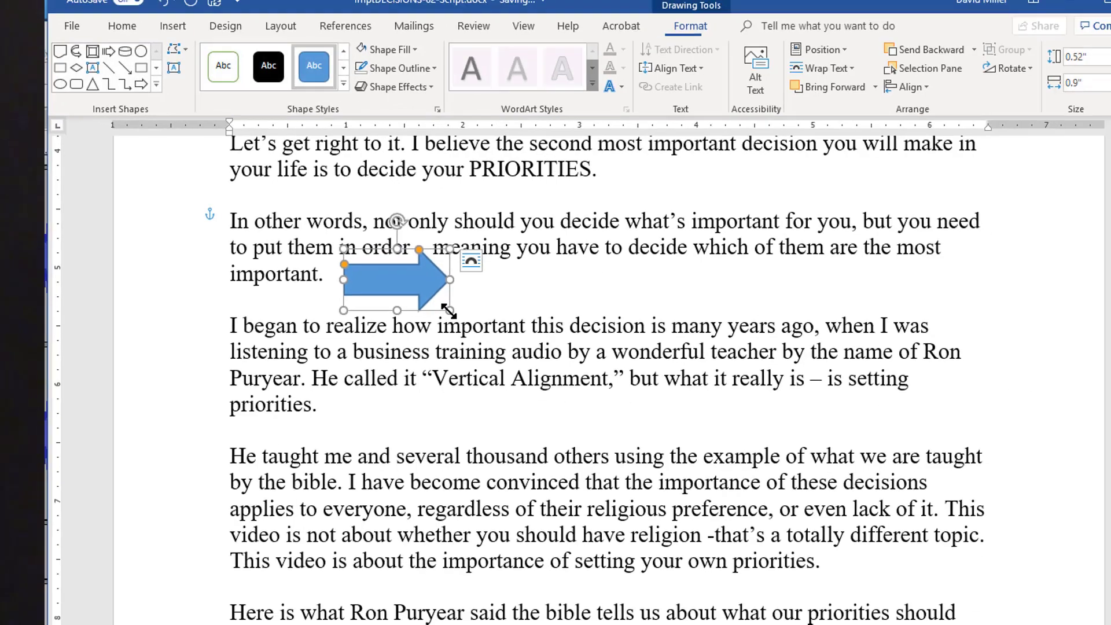
click(476, 400)
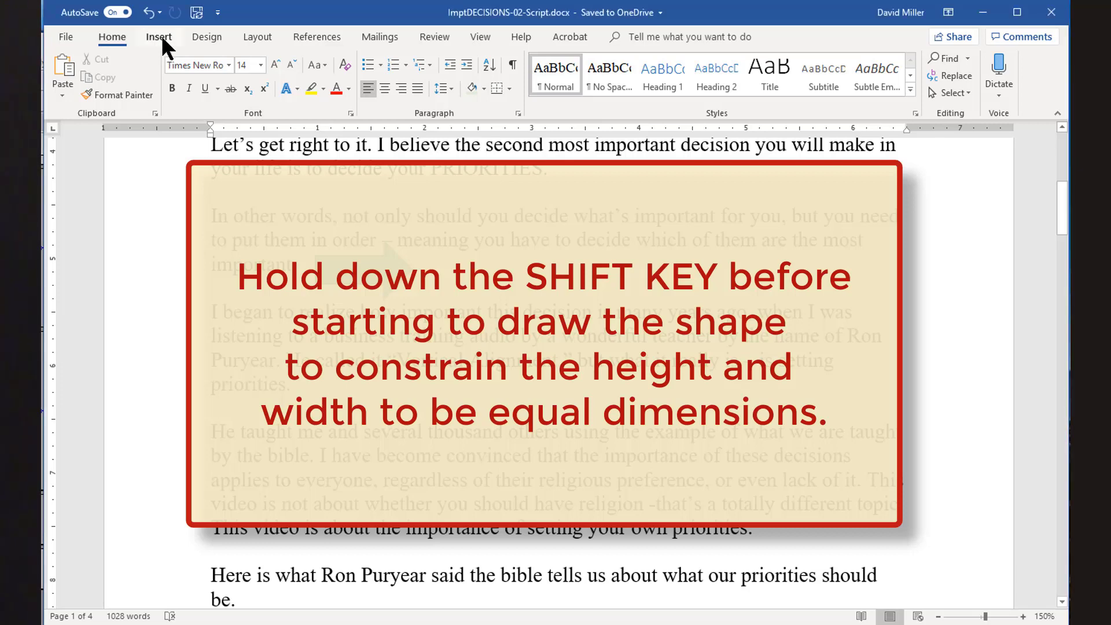
Step: Draw a rectangle as a square to the right of the arrow, over the third paragraph
click(159, 35)
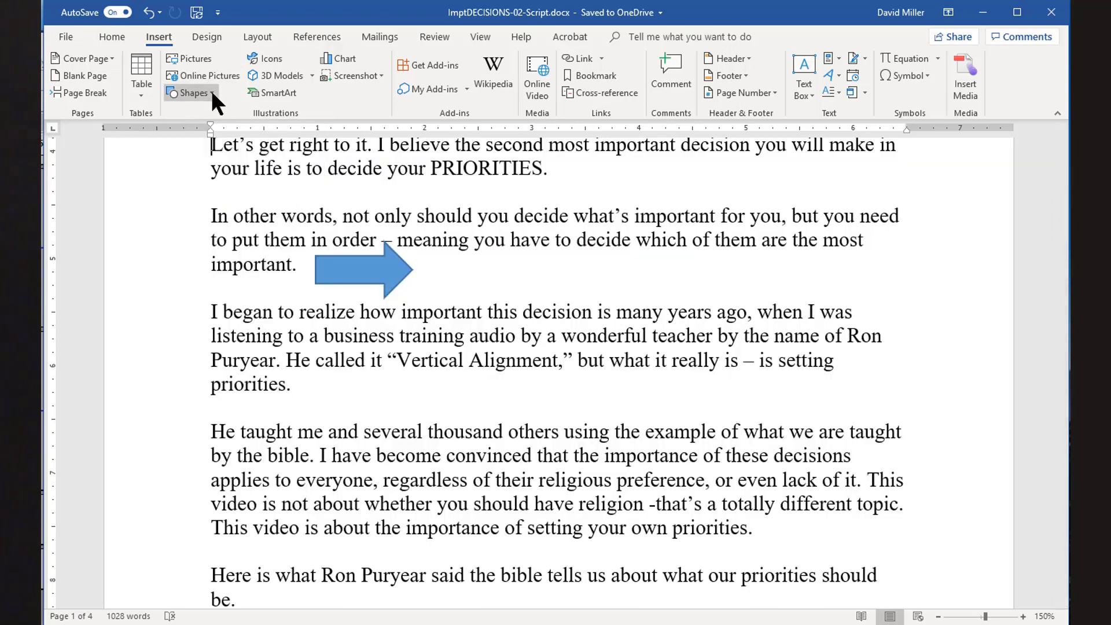
click(211, 92)
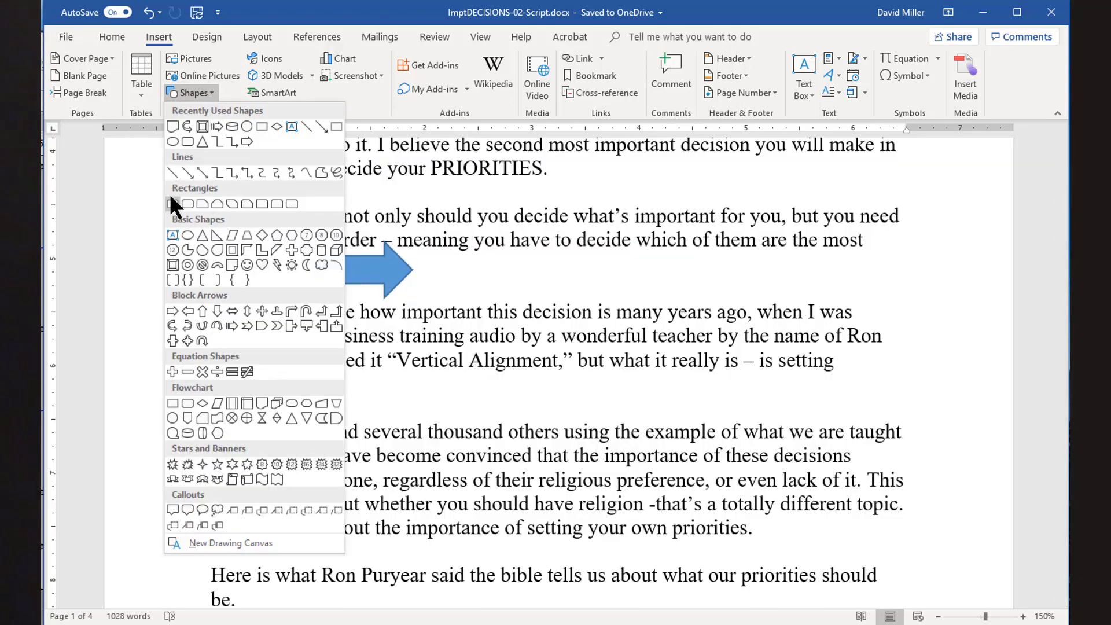
click(171, 199)
mouse_move(460, 260)
mouse_down()
mouse_move(582, 398)
mouse_move(630, 392)
mouse_move(594, 353)
mouse_up()
Step: Draw an oval circle below the square, then delete it
click(142, 90)
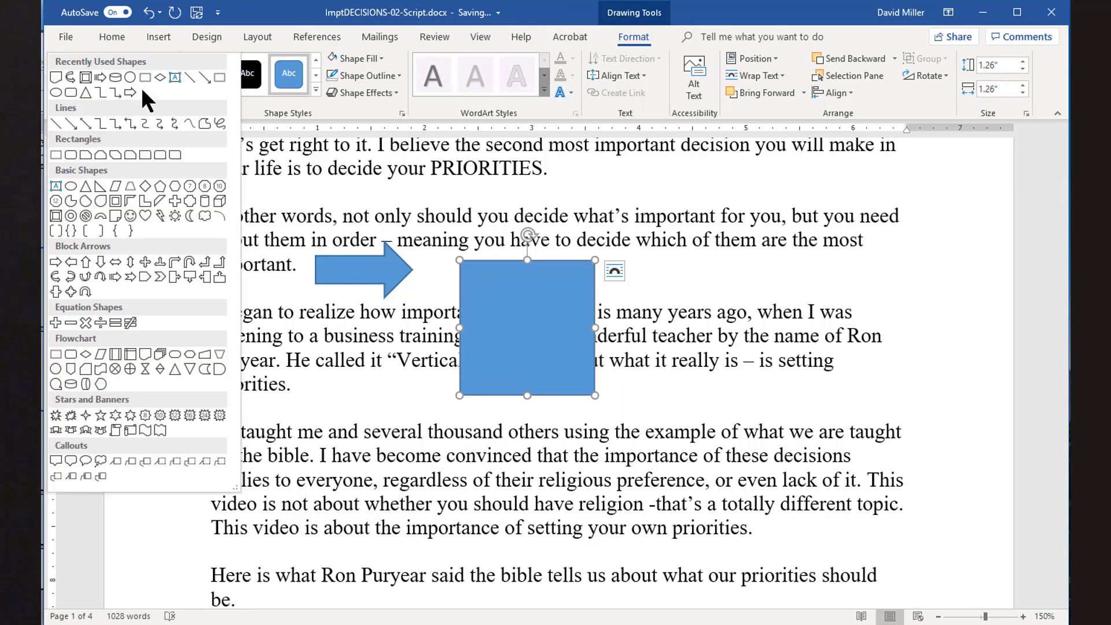
click(69, 185)
drag(287, 352, 407, 477)
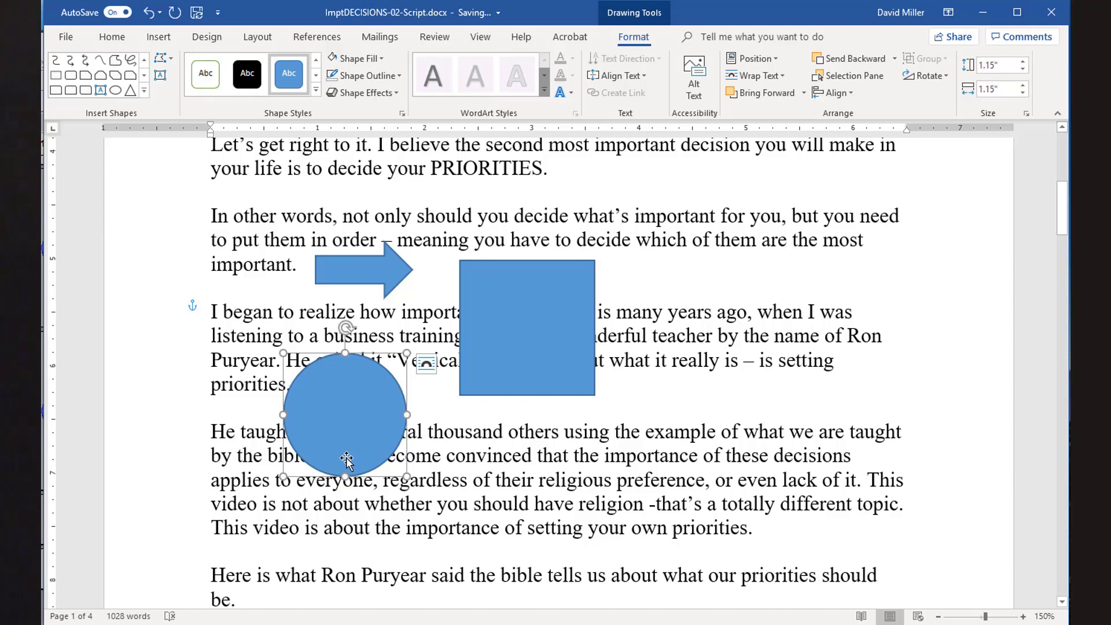
key(Delete)
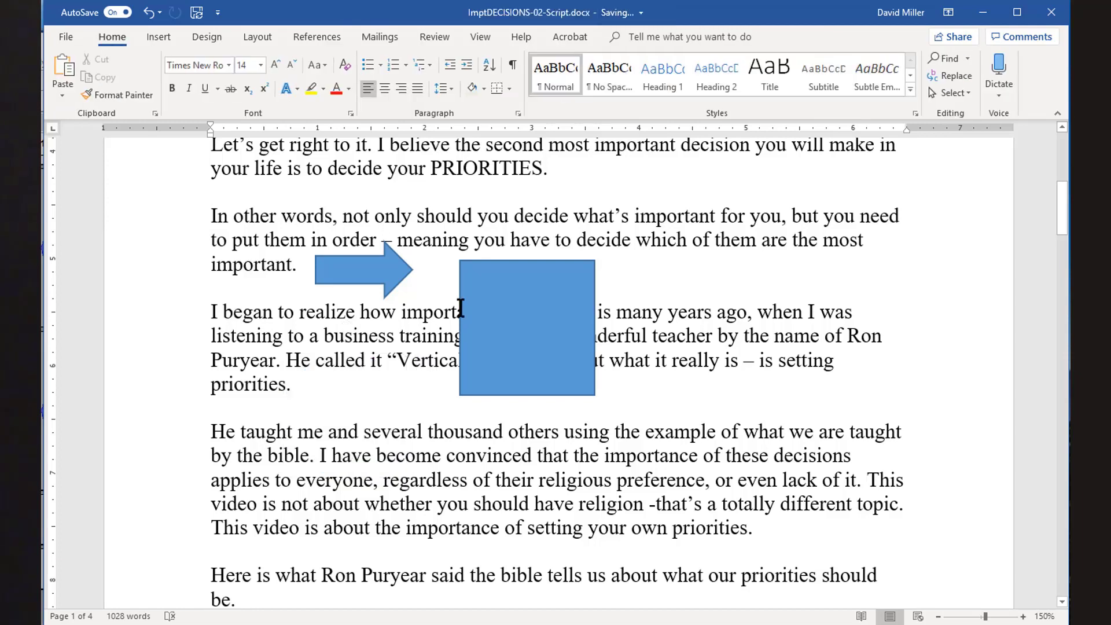
Step: Move the square to the left margin and try each wrap option, ending with In Front of Text
drag(558, 329, 297, 396)
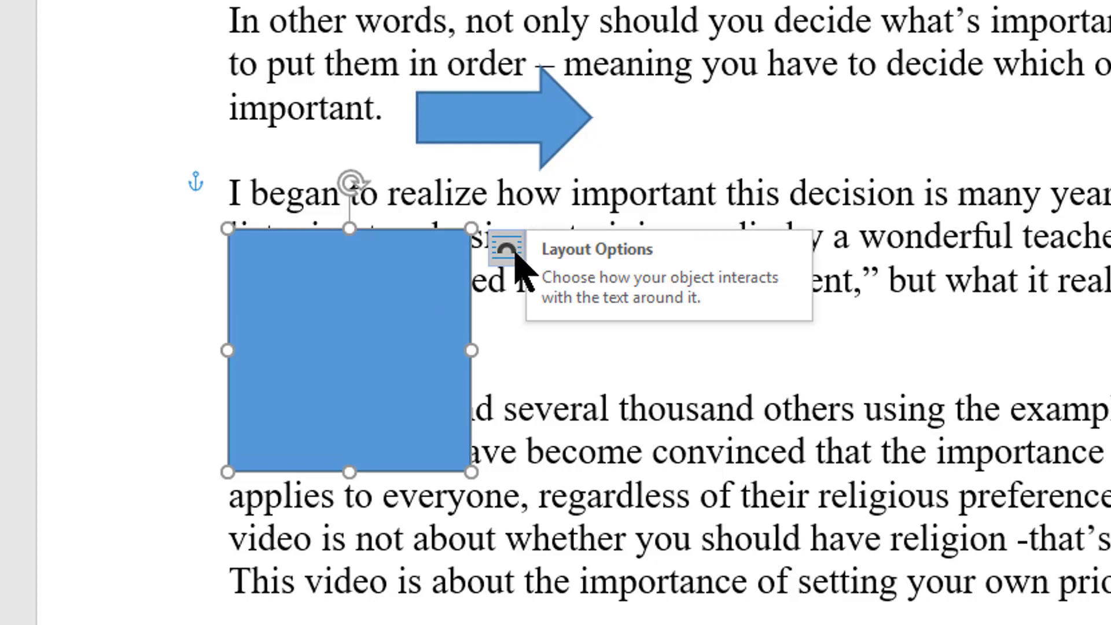
click(509, 250)
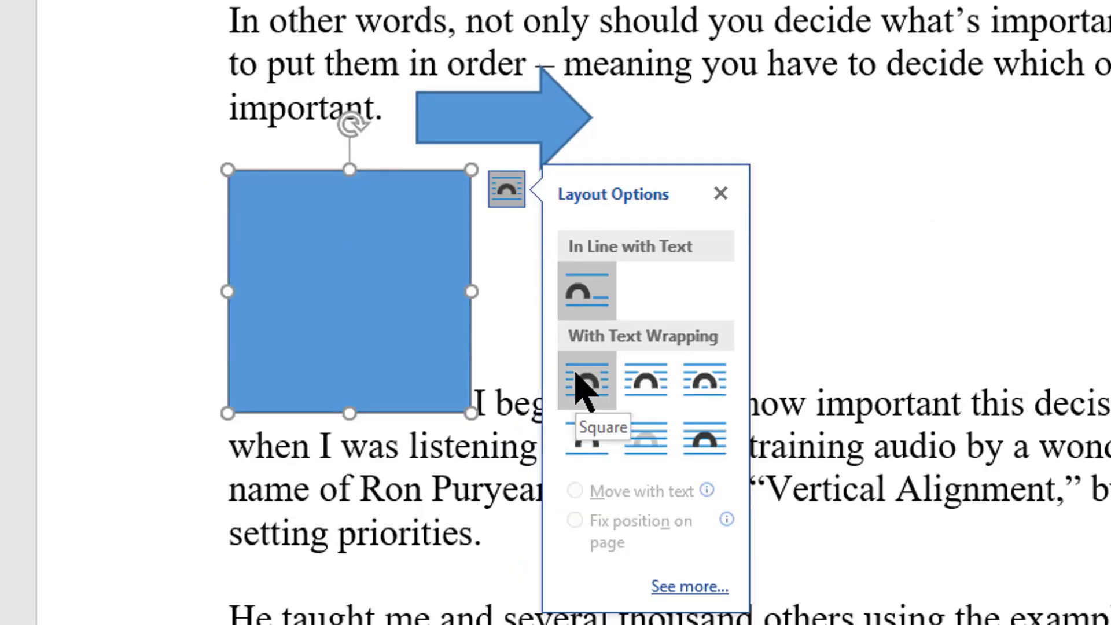
click(577, 375)
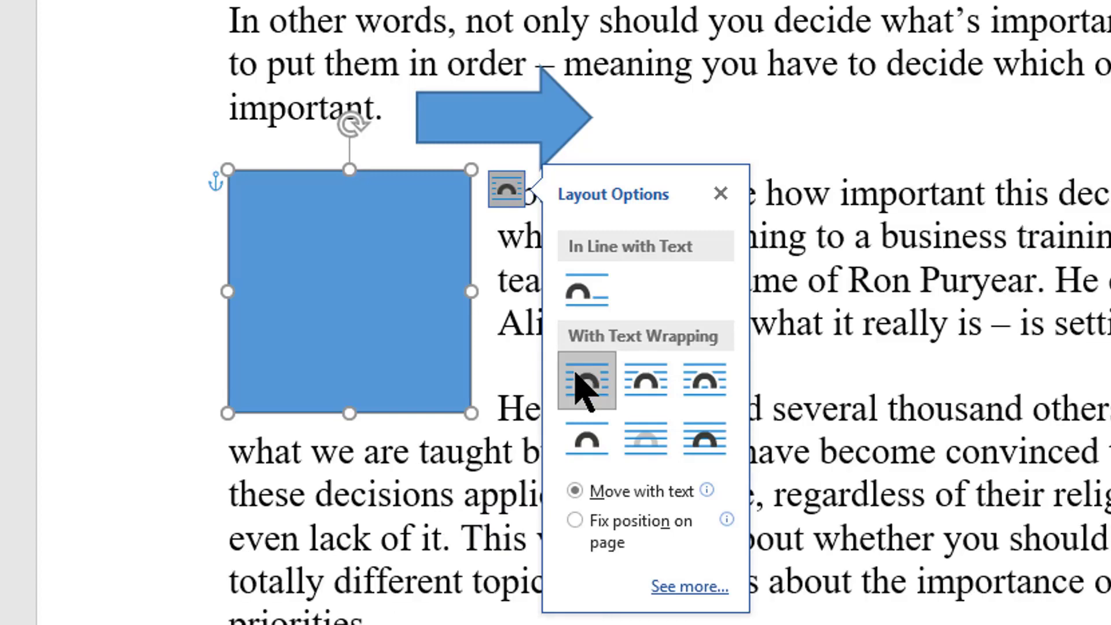
click(641, 376)
click(600, 437)
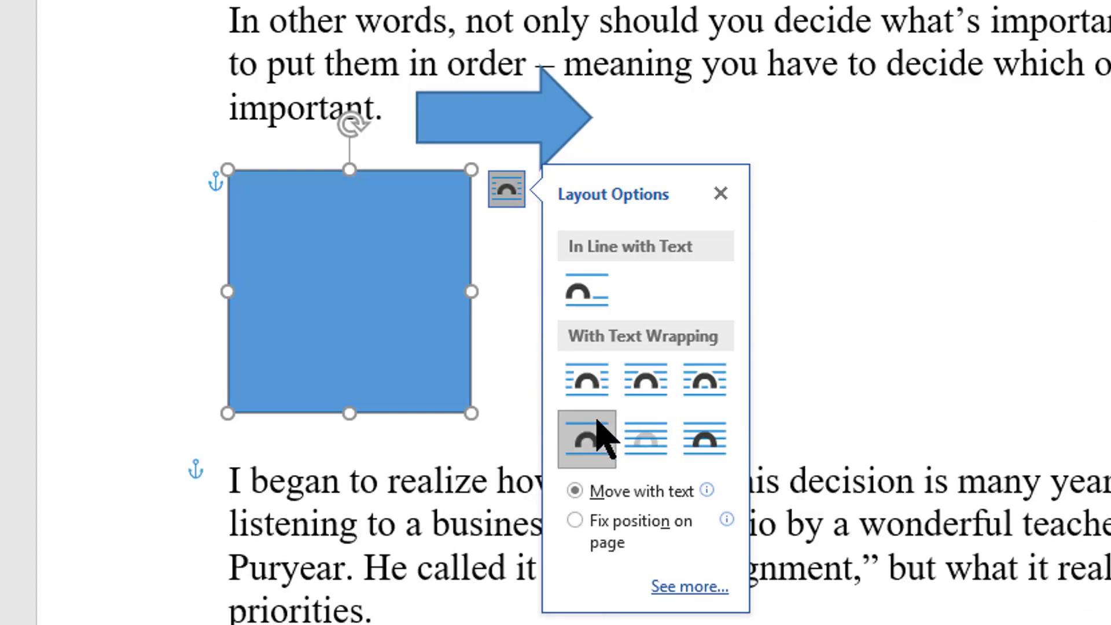
click(646, 438)
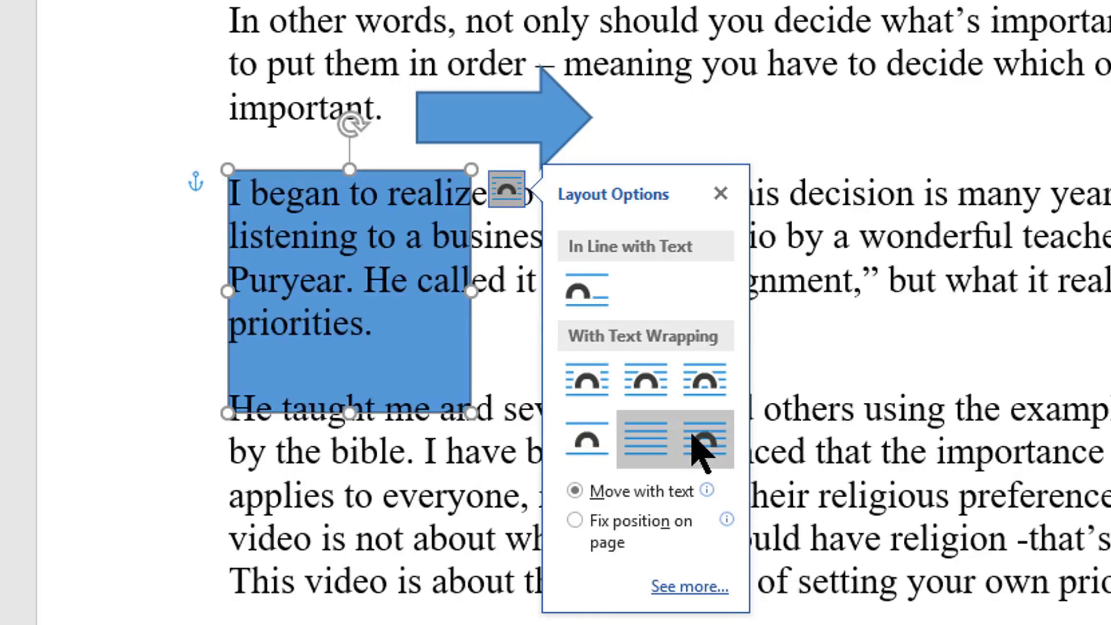
click(704, 435)
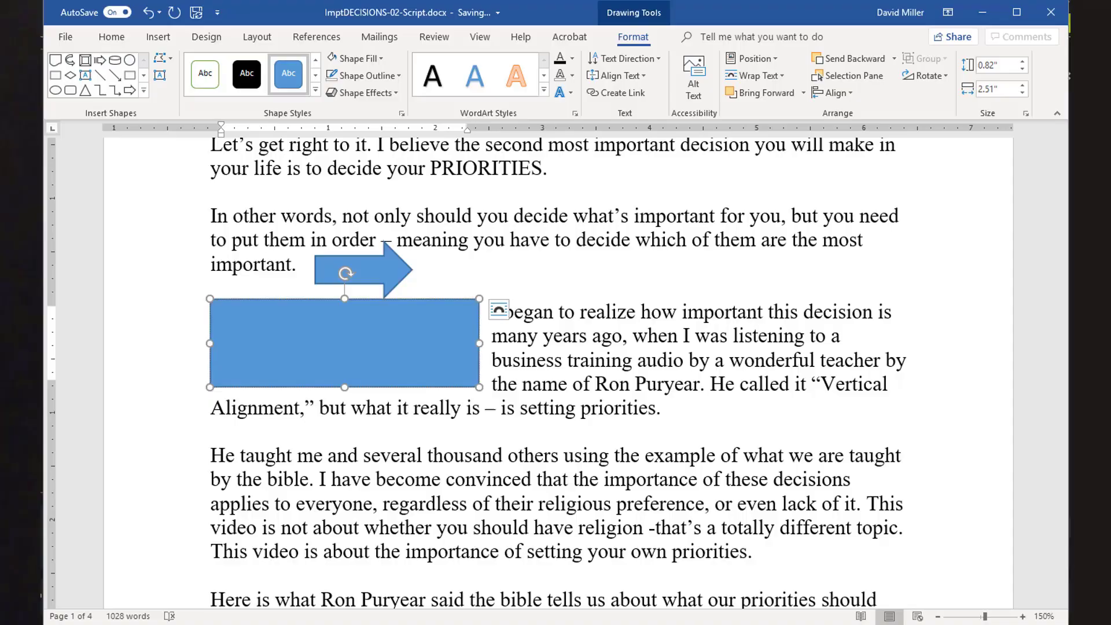
Step: Type 'This is a test.' inside the blue rectangle
click(427, 342)
text(This is a test)
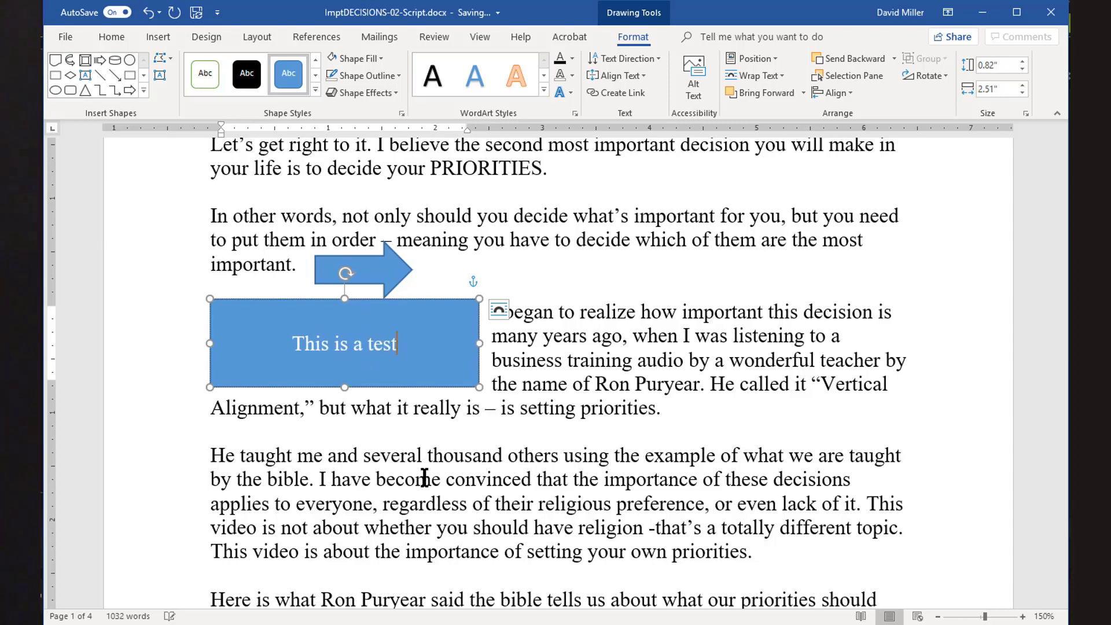
text(.)
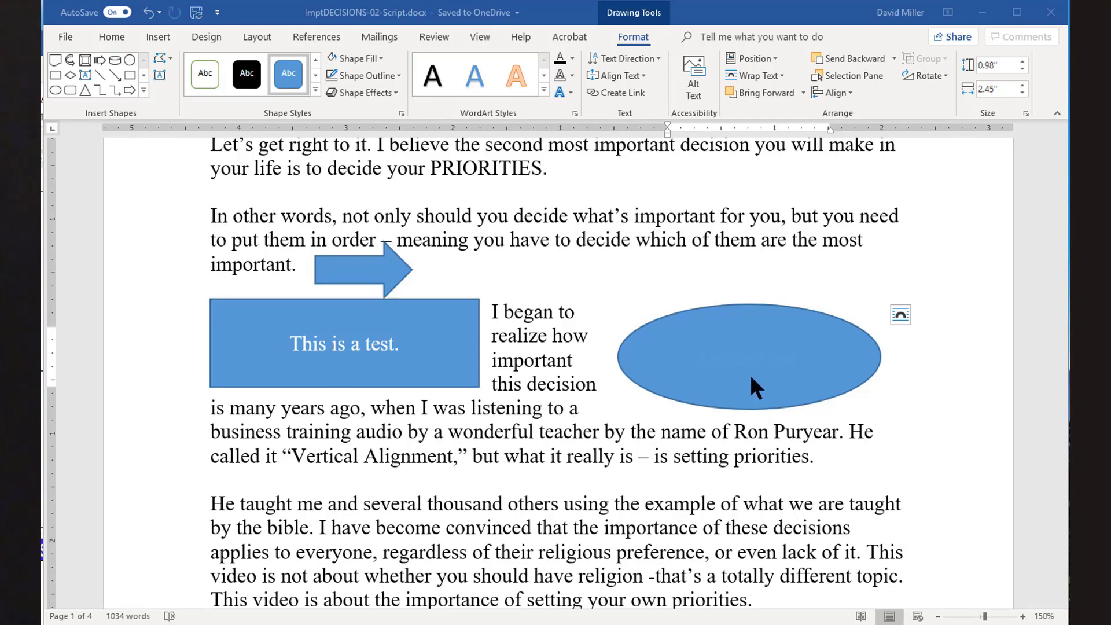
Step: Color the oval's 'Another test.' text yellow
click(757, 354)
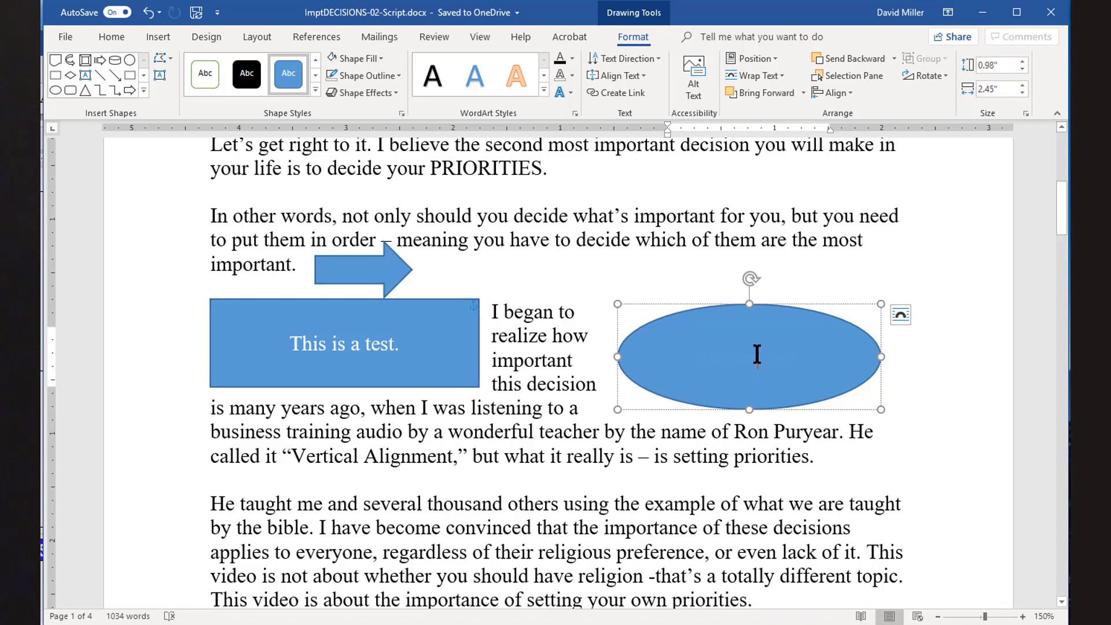
triple_click(757, 354)
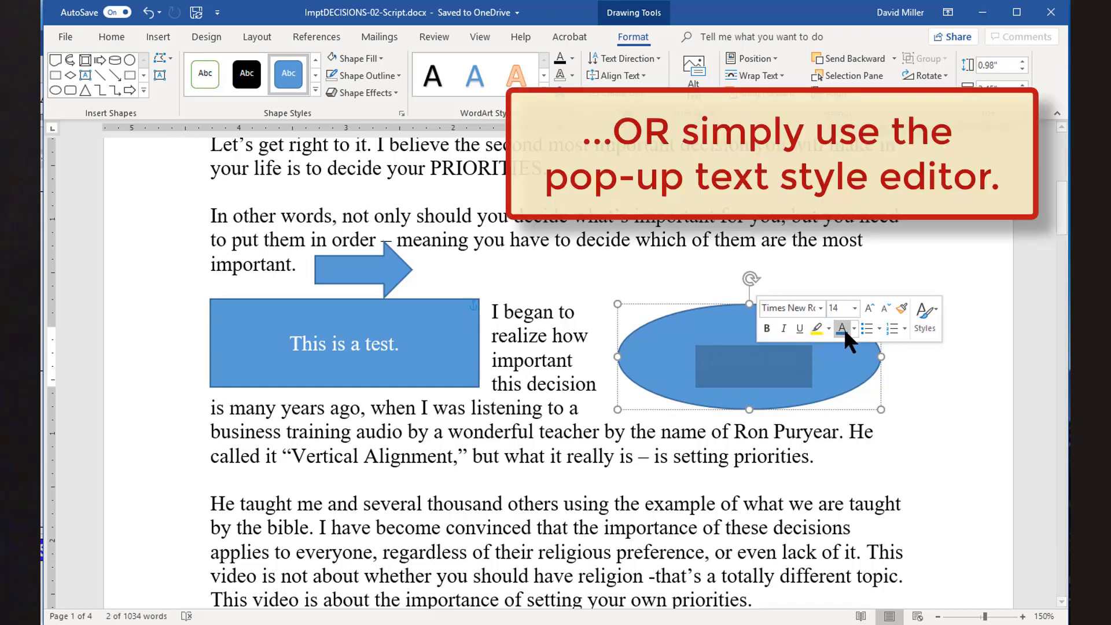
click(855, 328)
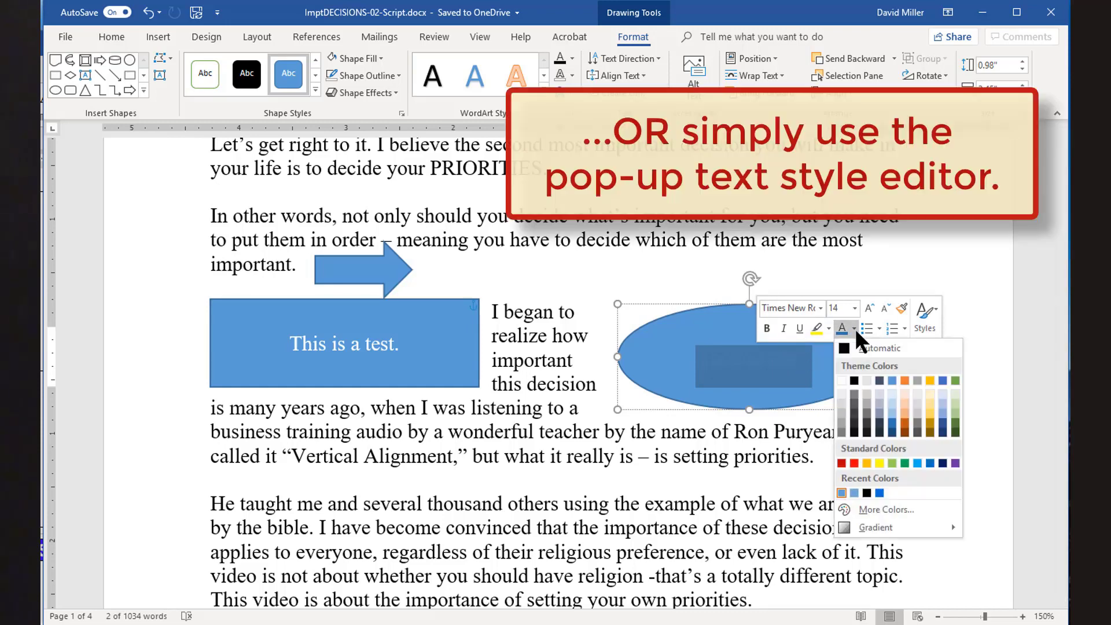
click(880, 463)
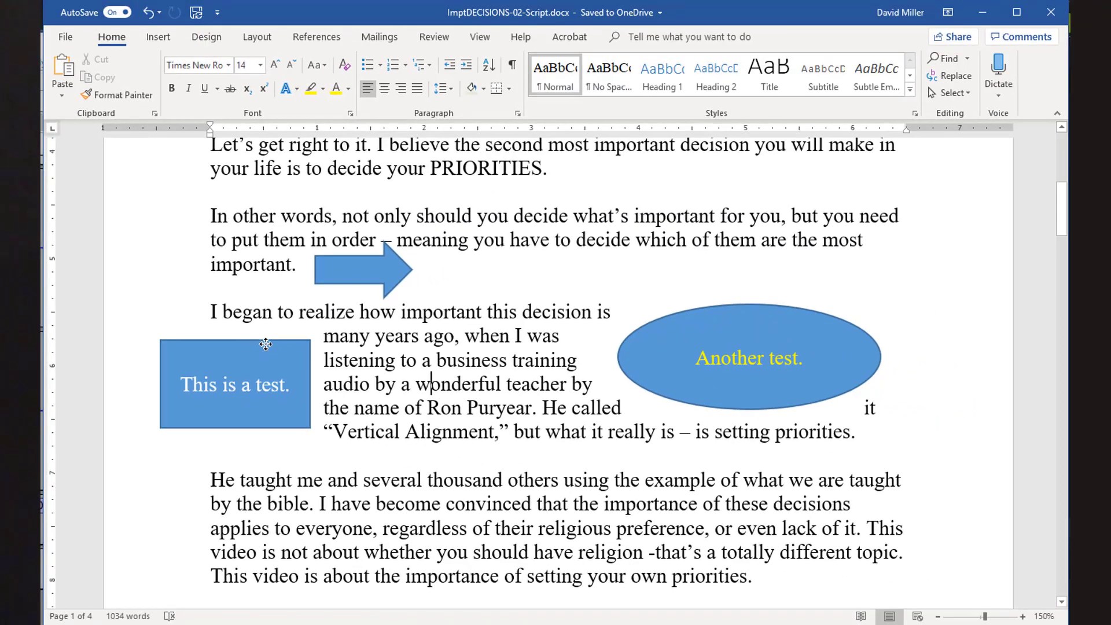
Step: Nudge and rotate the rectangle about 20°, then wrap text Square and Tight around it
mouse_move(266, 344)
mouse_down()
mouse_move(281, 346)
mouse_move(269, 240)
mouse_move(420, 365)
mouse_move(571, 405)
mouse_move(298, 452)
mouse_move(310, 359)
mouse_move(265, 340)
mouse_up()
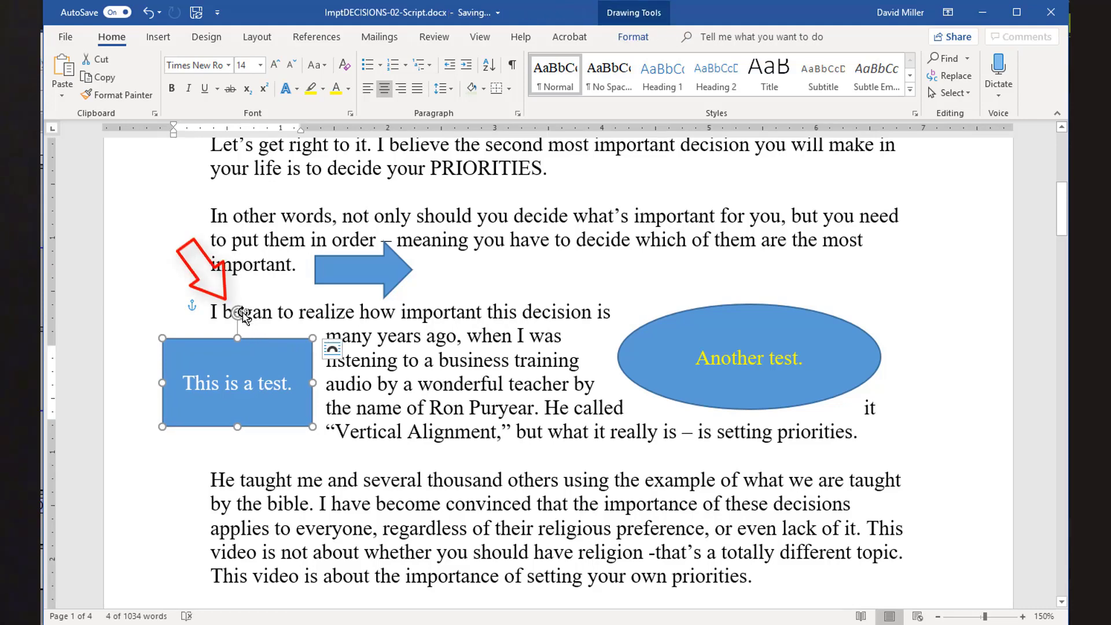
drag(239, 314, 261, 342)
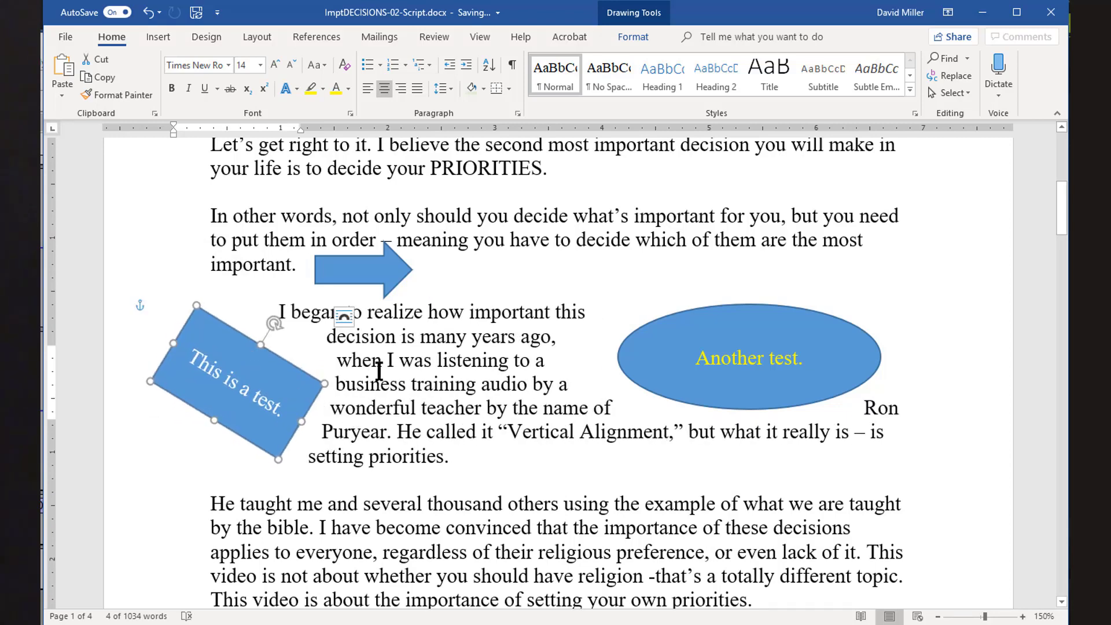
click(344, 316)
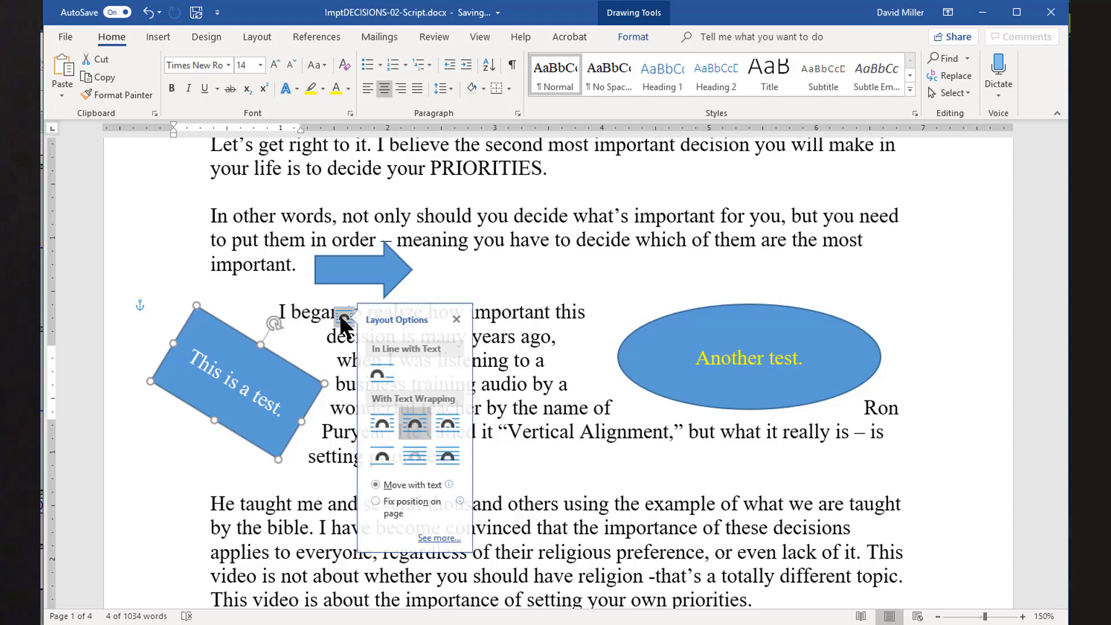
click(389, 428)
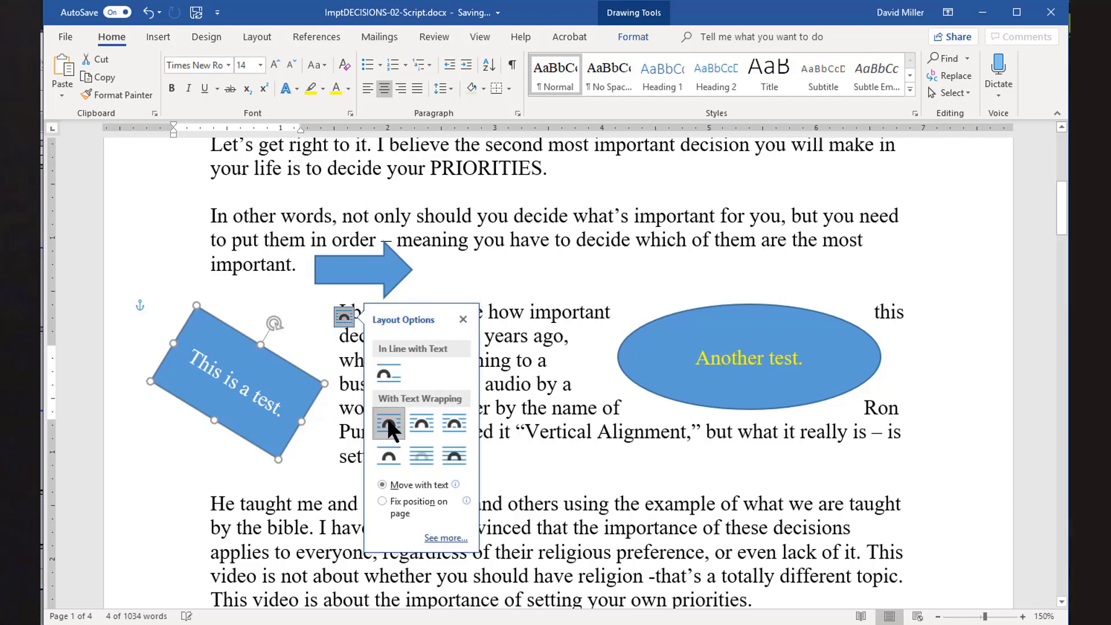
click(423, 422)
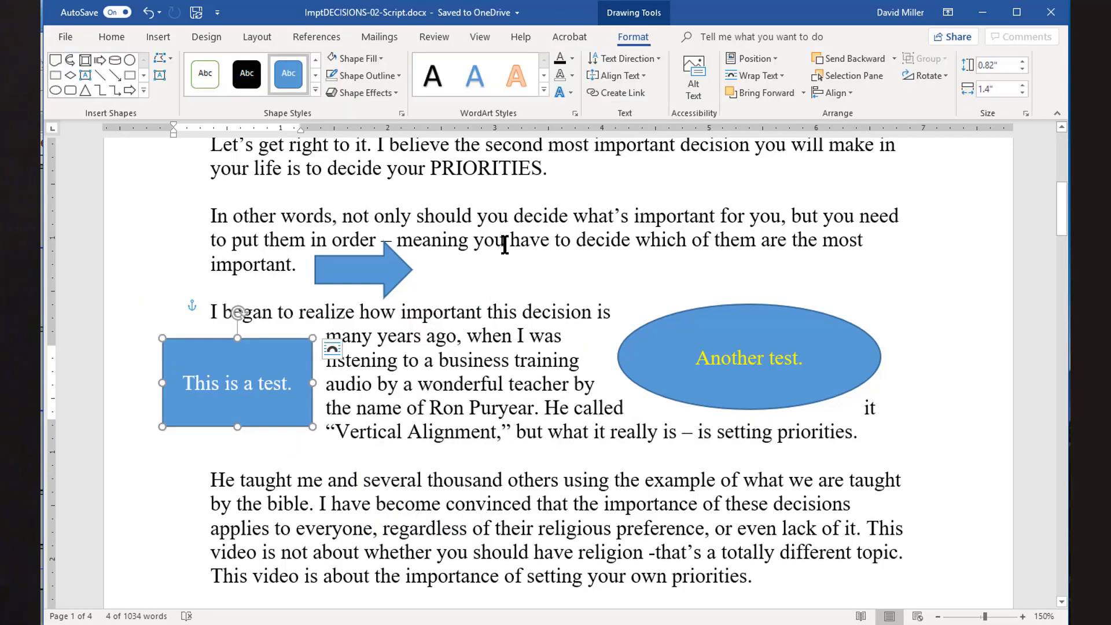
click(504, 245)
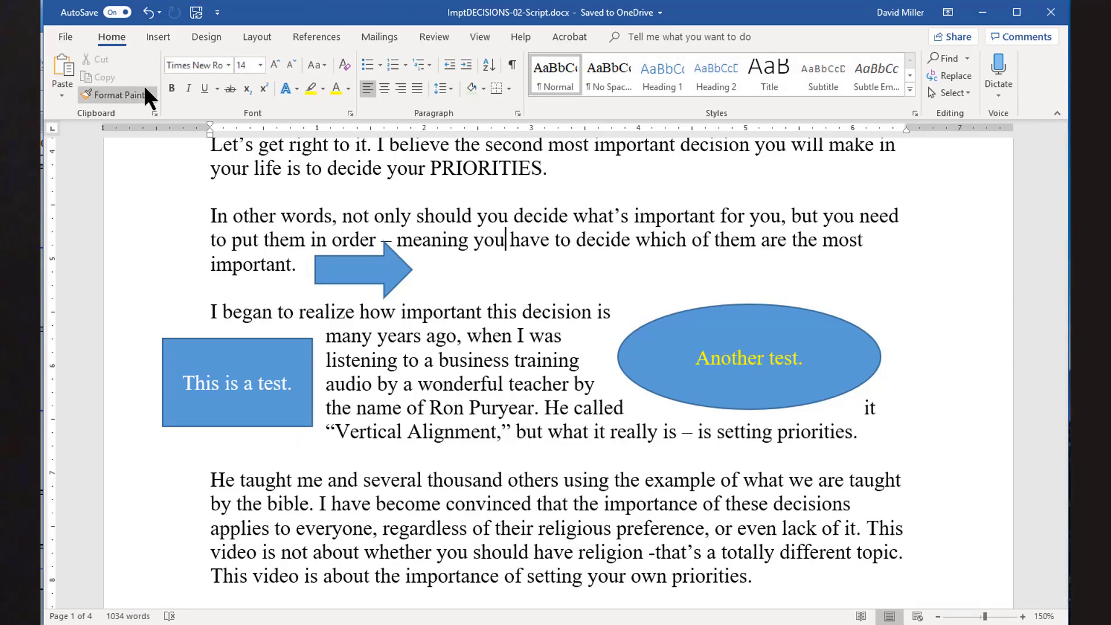
Step: Draw a left-right arrow below the paragraph with light-grey fill and orange outline
click(162, 36)
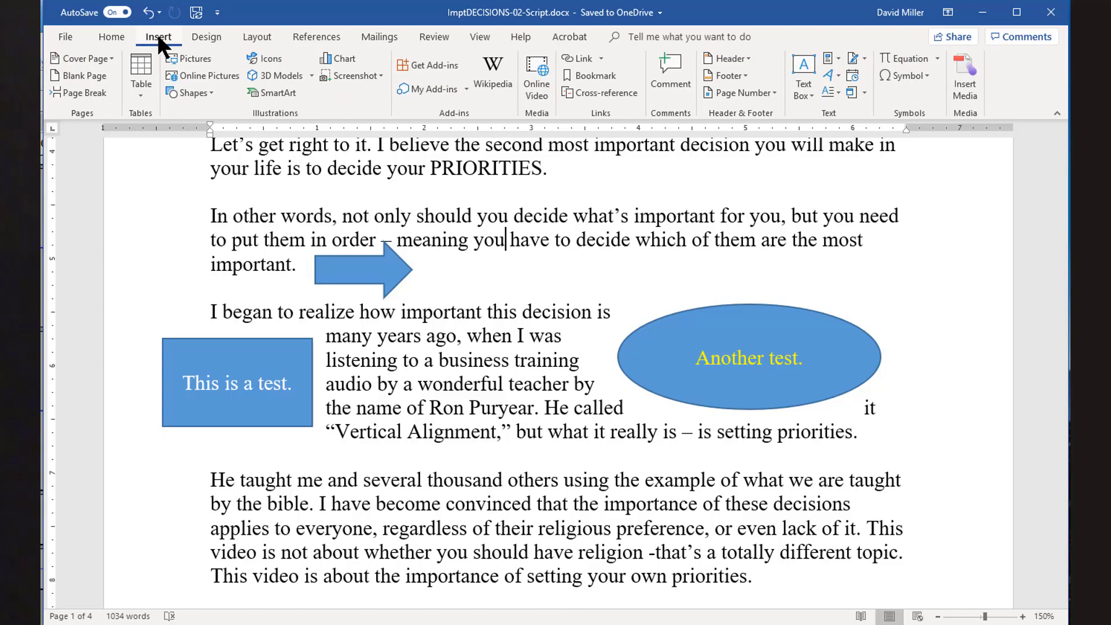
click(200, 92)
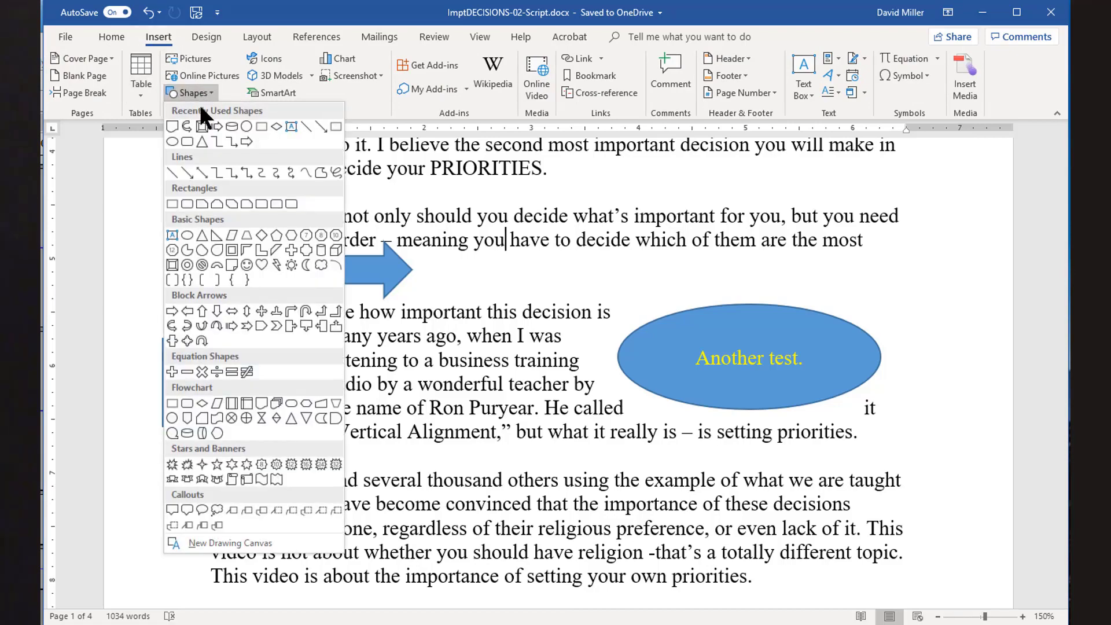
click(231, 311)
mouse_move(419, 479)
mouse_down()
mouse_move(491, 507)
mouse_move(529, 543)
mouse_up()
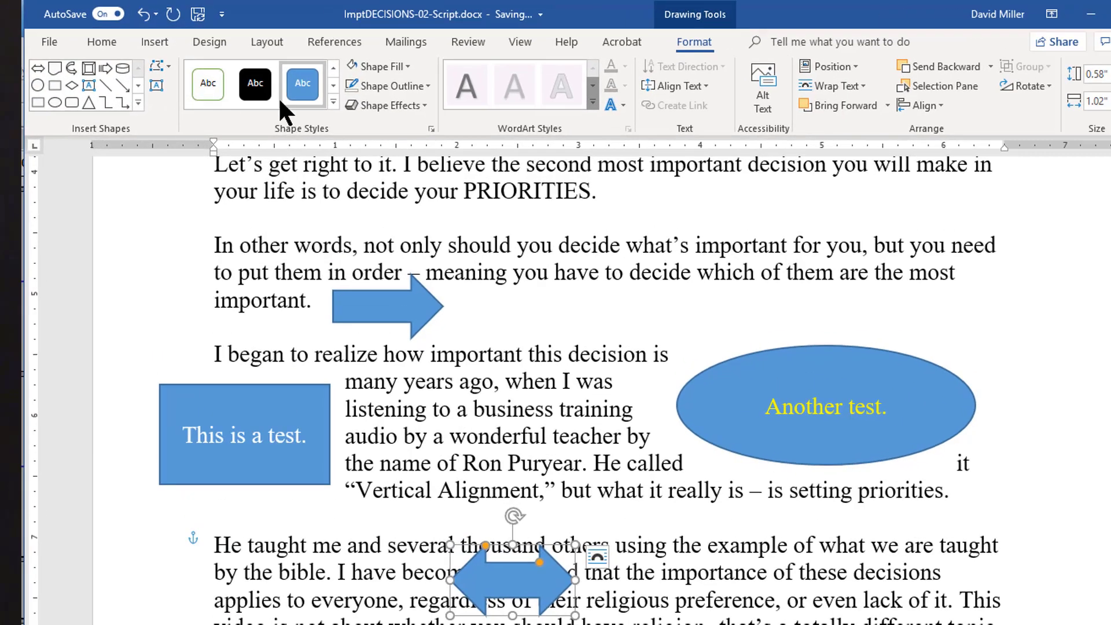
click(387, 67)
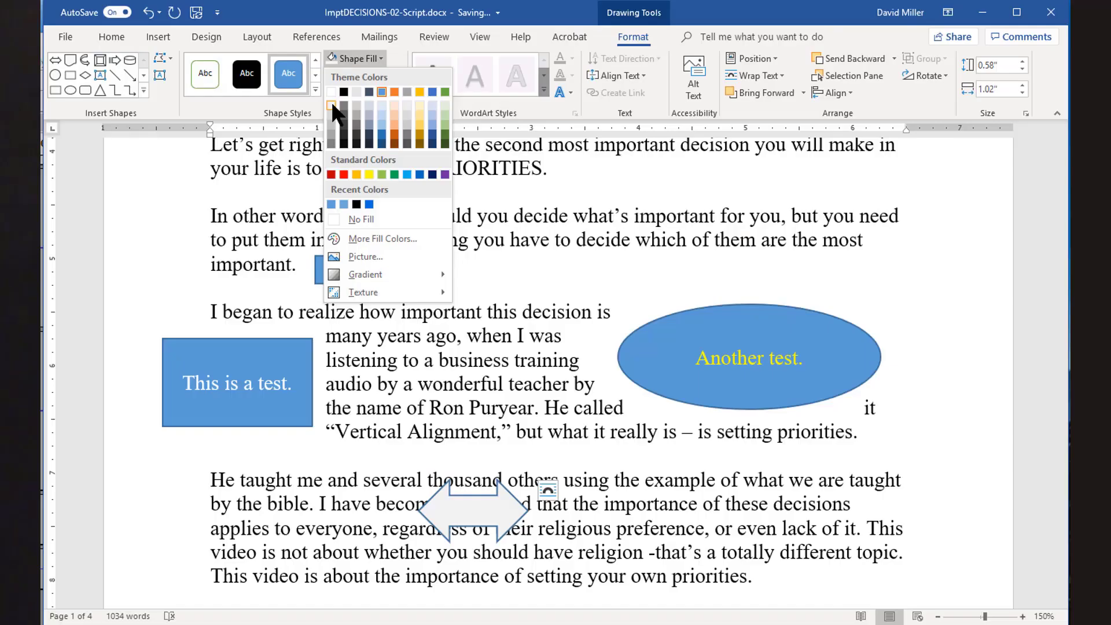
click(460, 194)
click(565, 142)
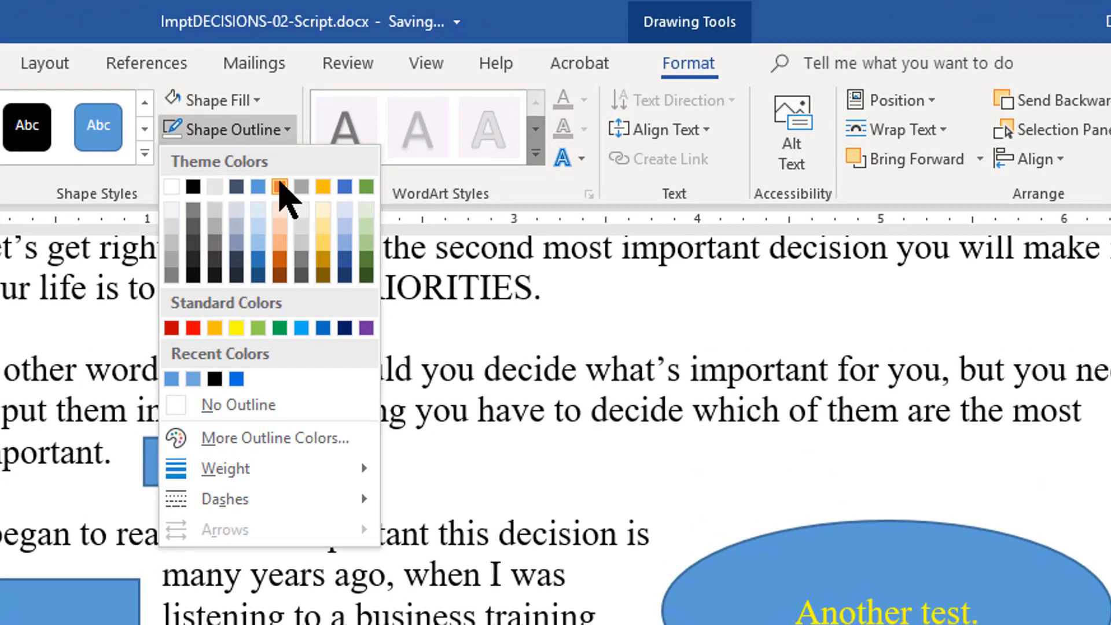
click(394, 109)
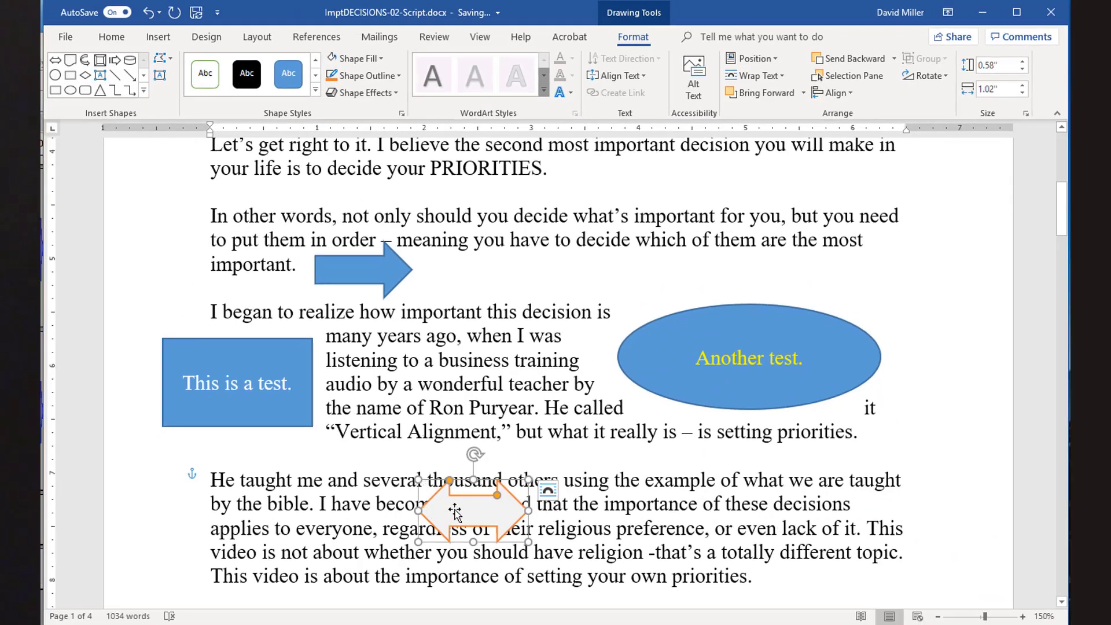
Step: Set the arrow's formatting as the default for new shapes
right_click(455, 511)
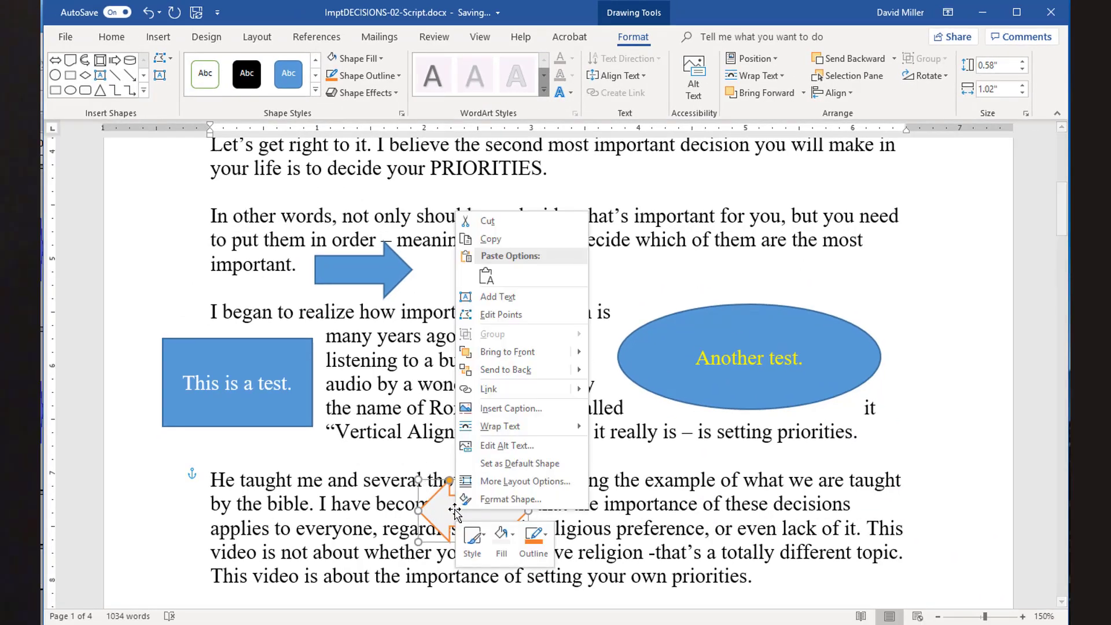
click(509, 462)
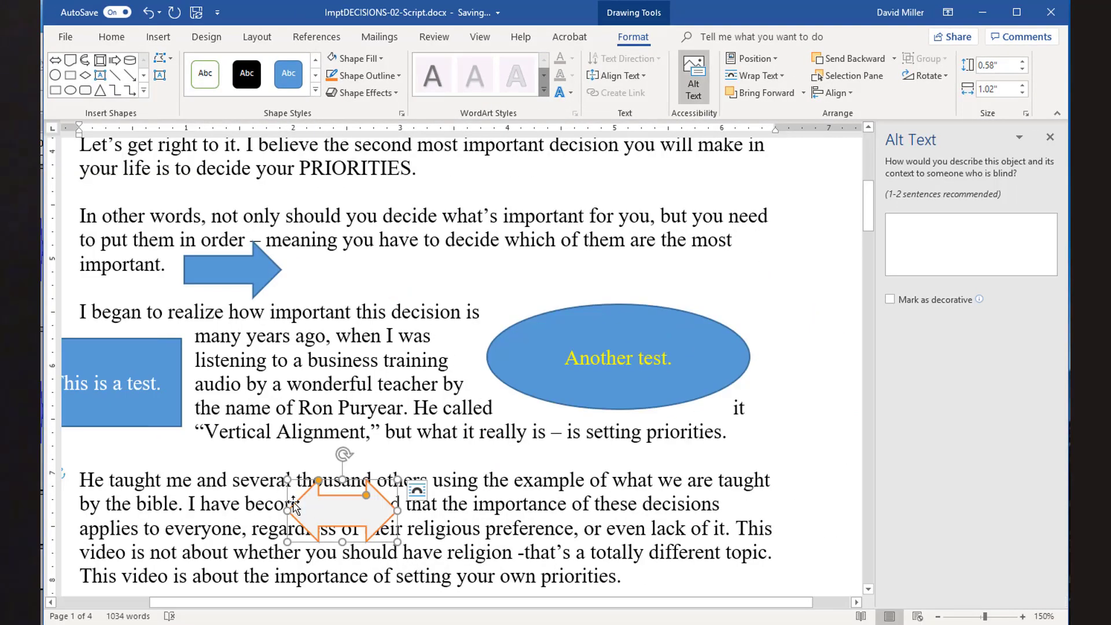
right_click(335, 509)
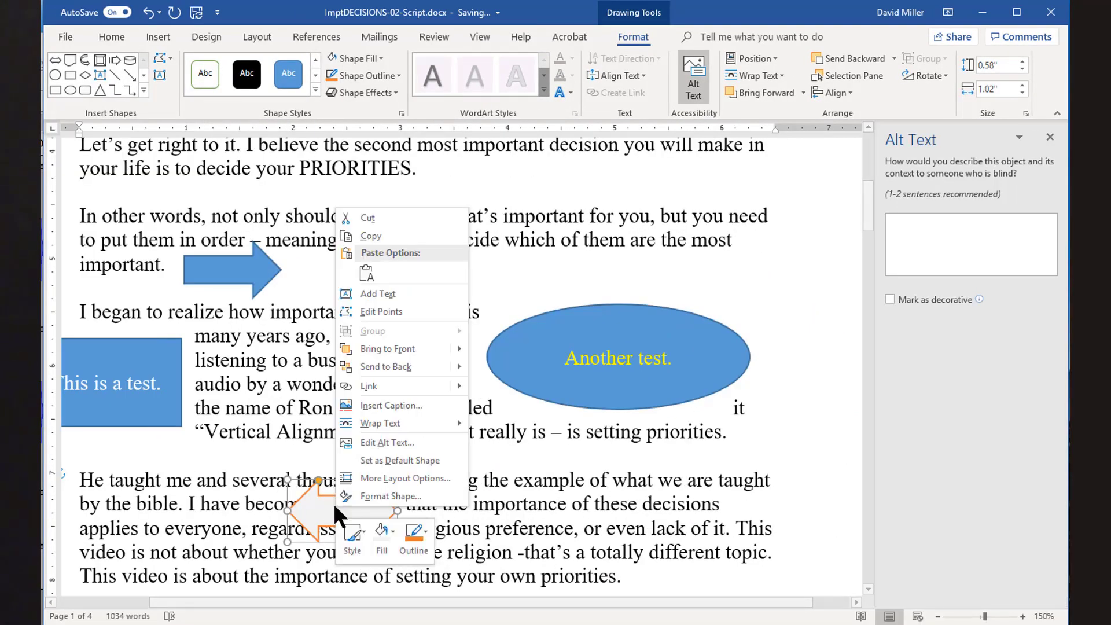
click(408, 460)
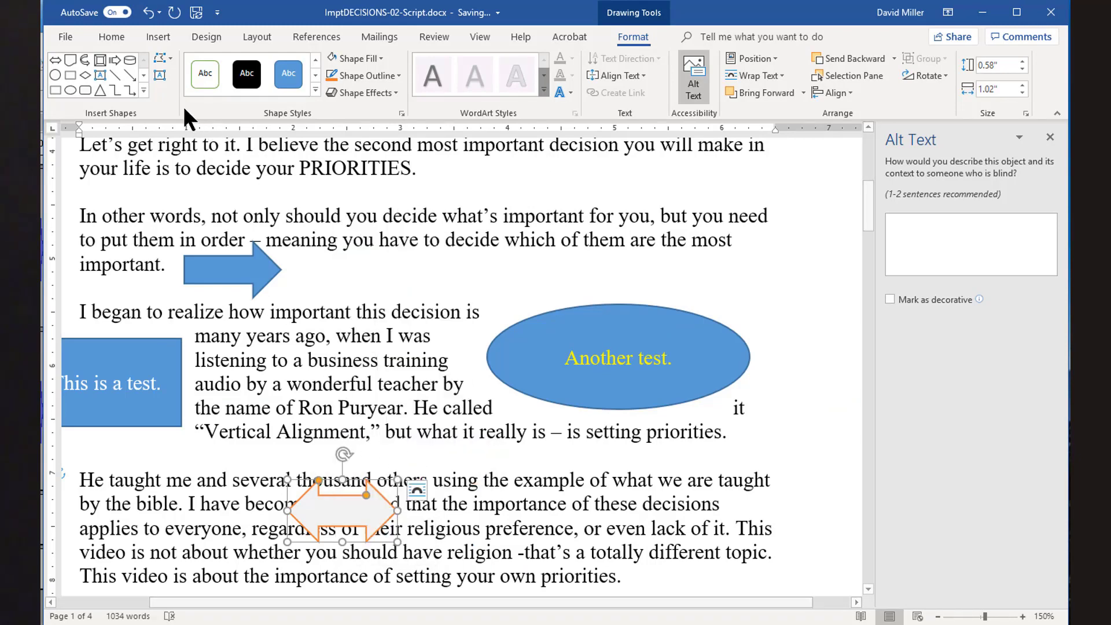
Step: Draw a pentagon to the right of the arrow, then delete the left-right arrow
click(144, 90)
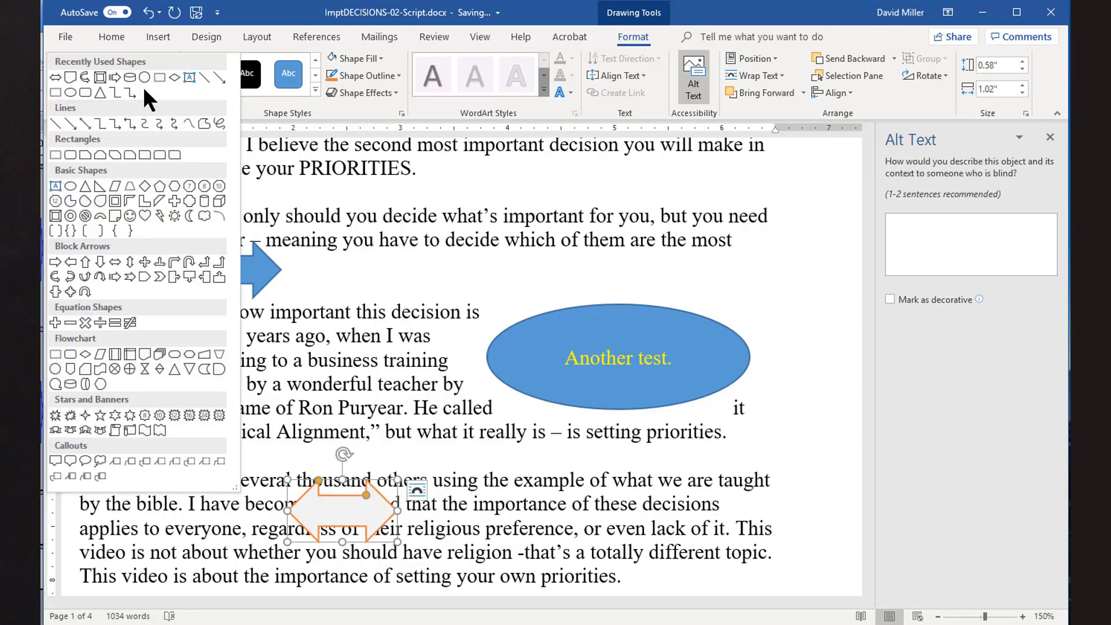
click(159, 184)
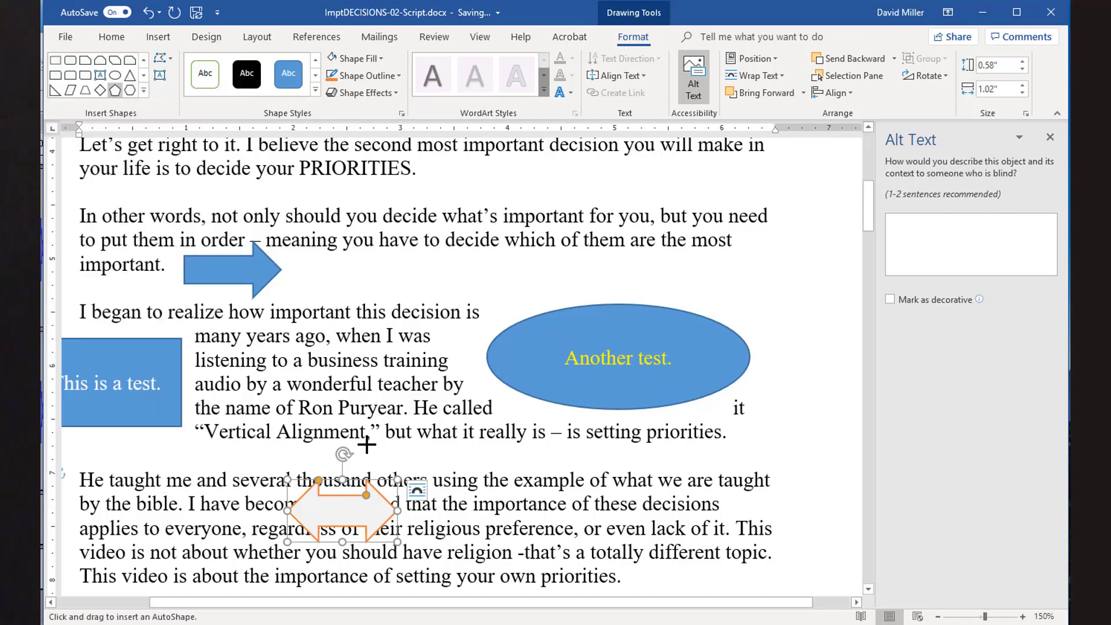
mouse_move(464, 456)
mouse_down()
mouse_move(480, 498)
mouse_move(559, 545)
mouse_move(558, 563)
mouse_up()
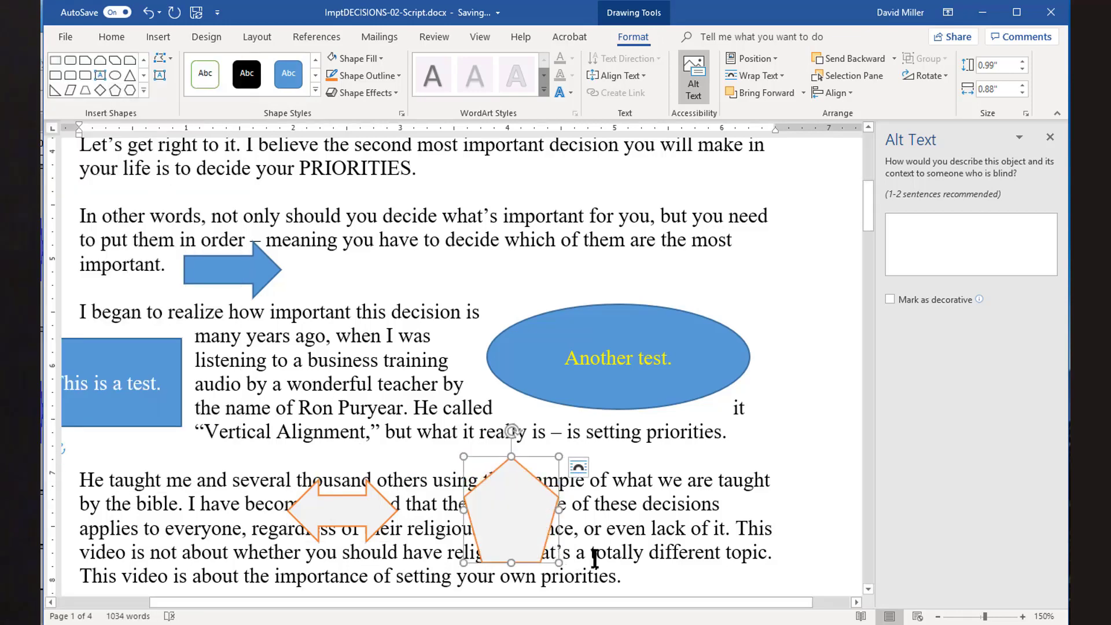
click(346, 506)
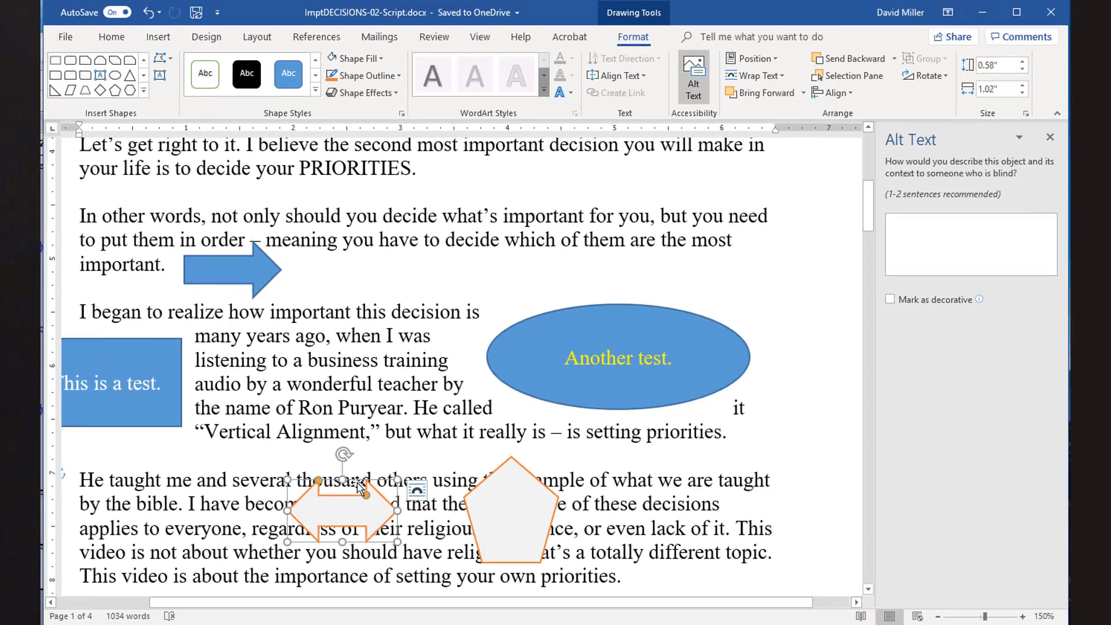
key(Delete)
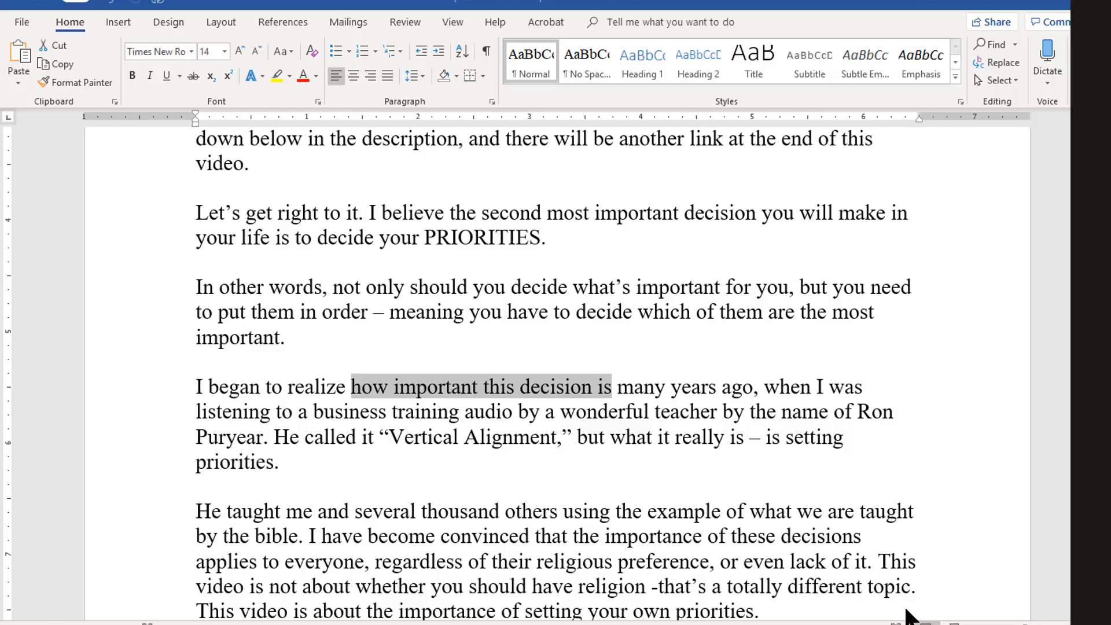
Step: Add a New Drawing Canvas on the blank line after 'video.'
click(197, 185)
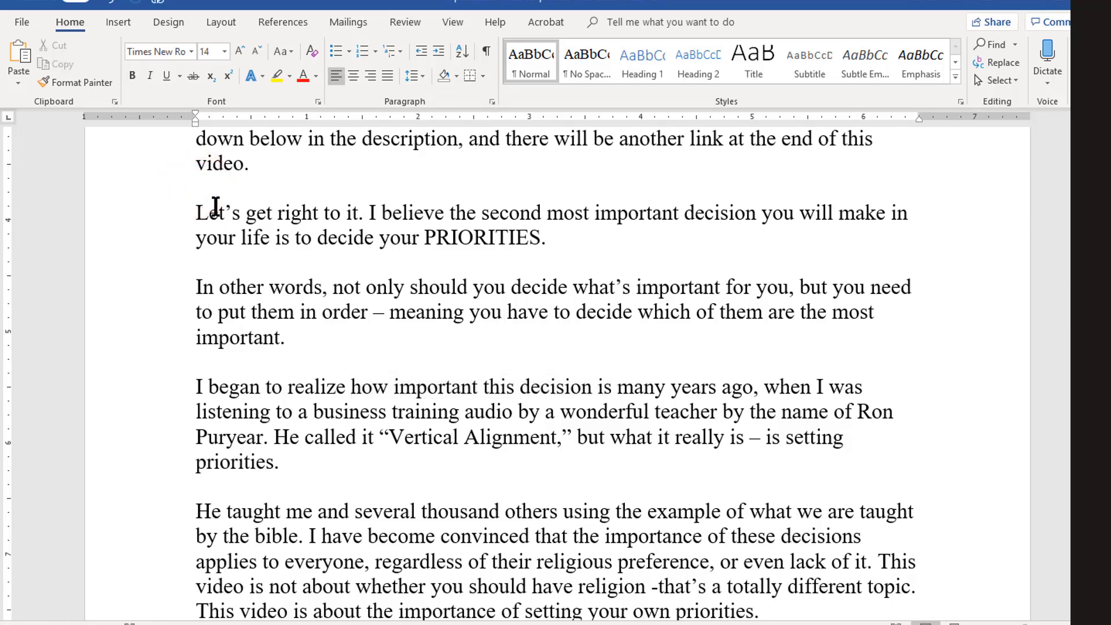
click(112, 20)
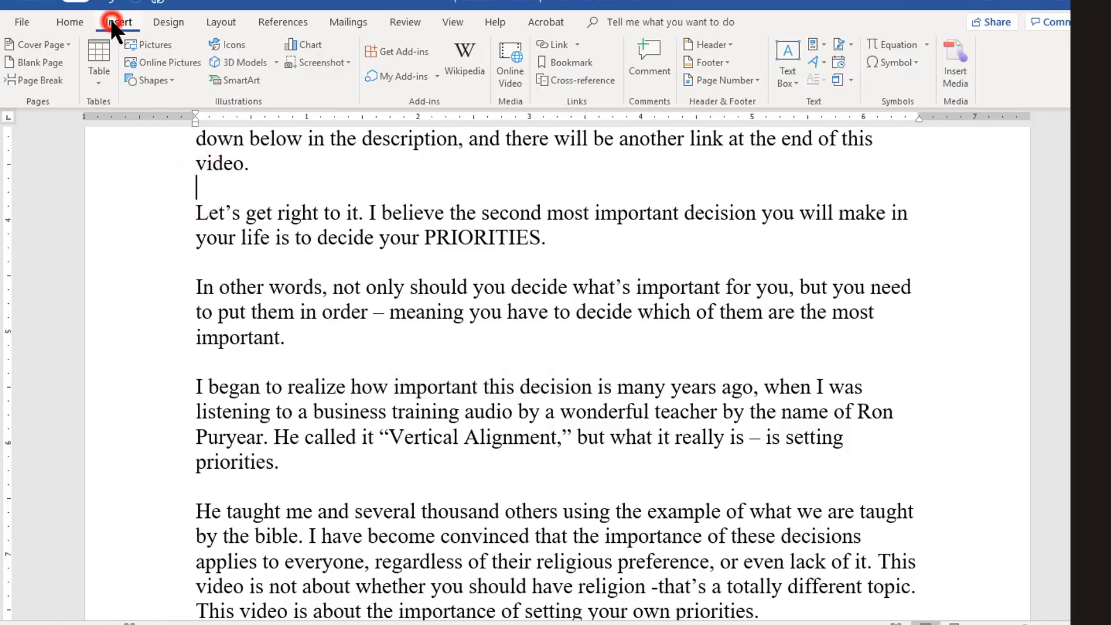
click(155, 81)
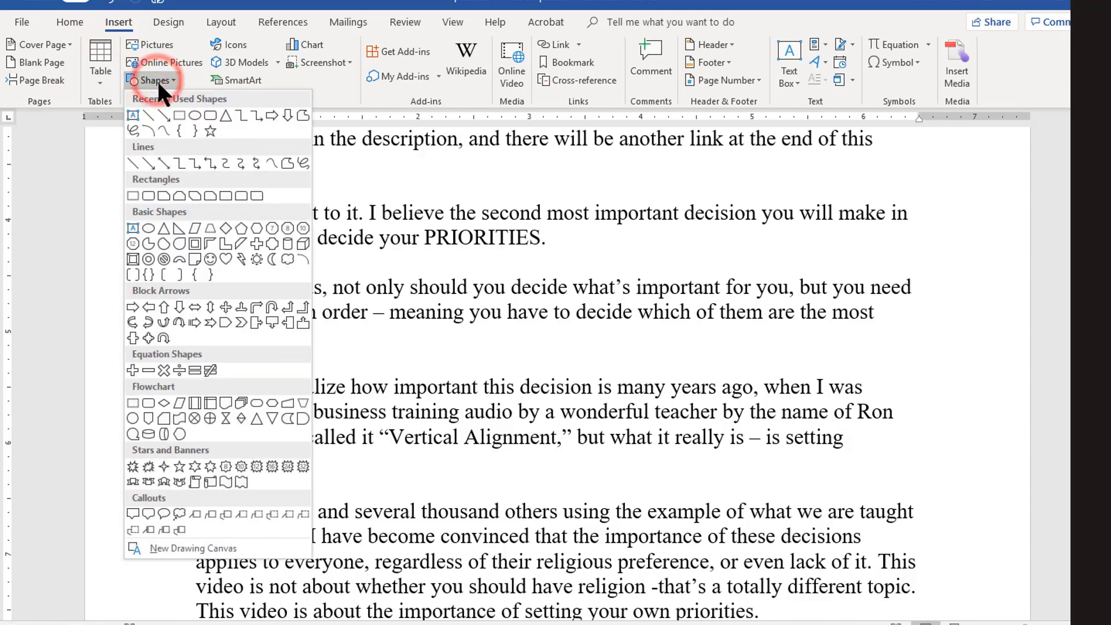
click(211, 555)
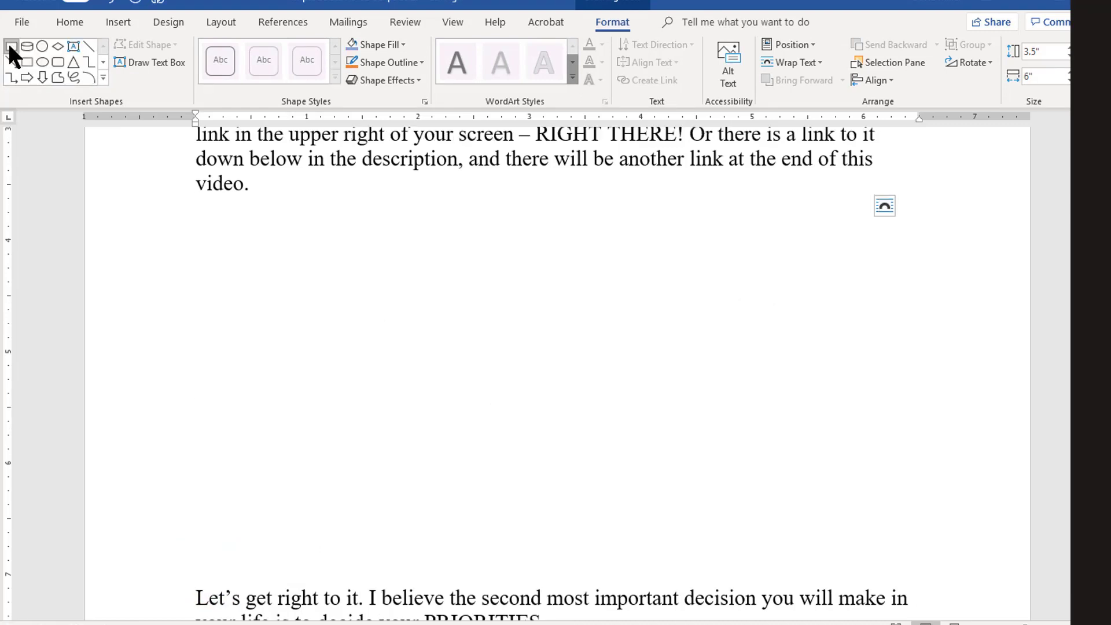
Step: Draw a light-grey, blue-outlined rectangle near the canvas top and make it the default shape
click(11, 47)
mouse_move(464, 220)
mouse_down()
mouse_move(522, 260)
mouse_move(650, 295)
mouse_move(649, 316)
mouse_up()
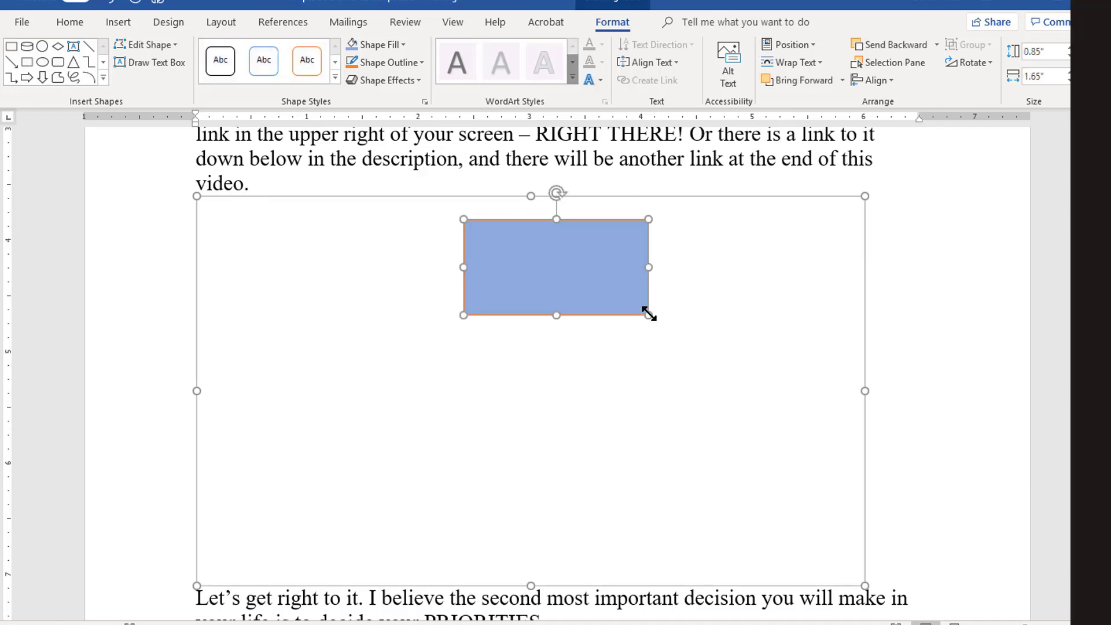
click(401, 46)
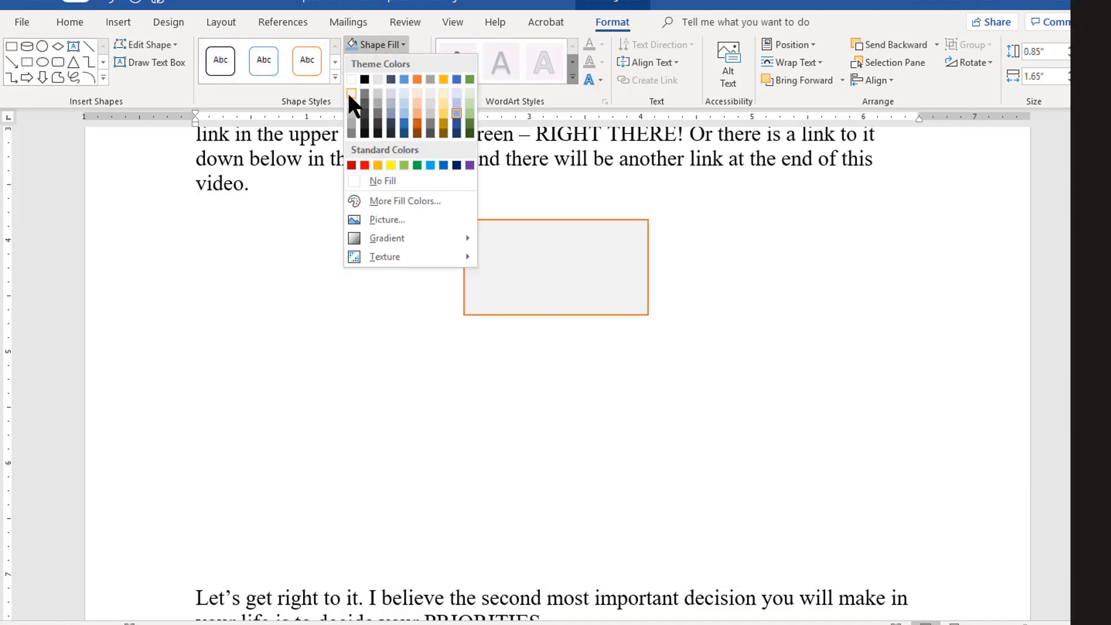
click(349, 94)
click(421, 63)
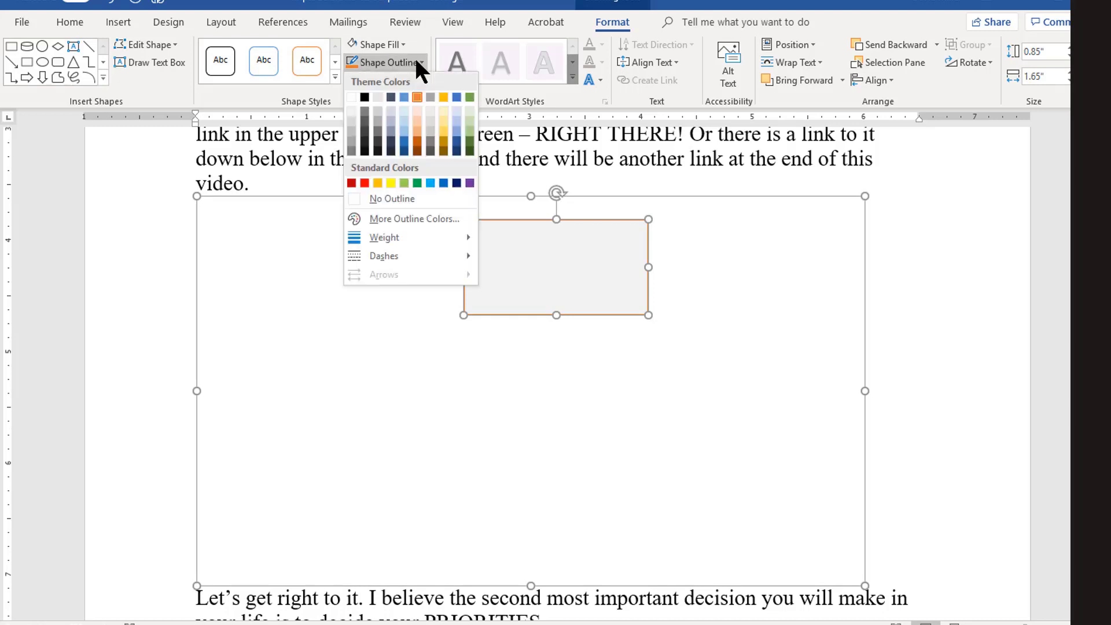
click(432, 184)
right_click(583, 268)
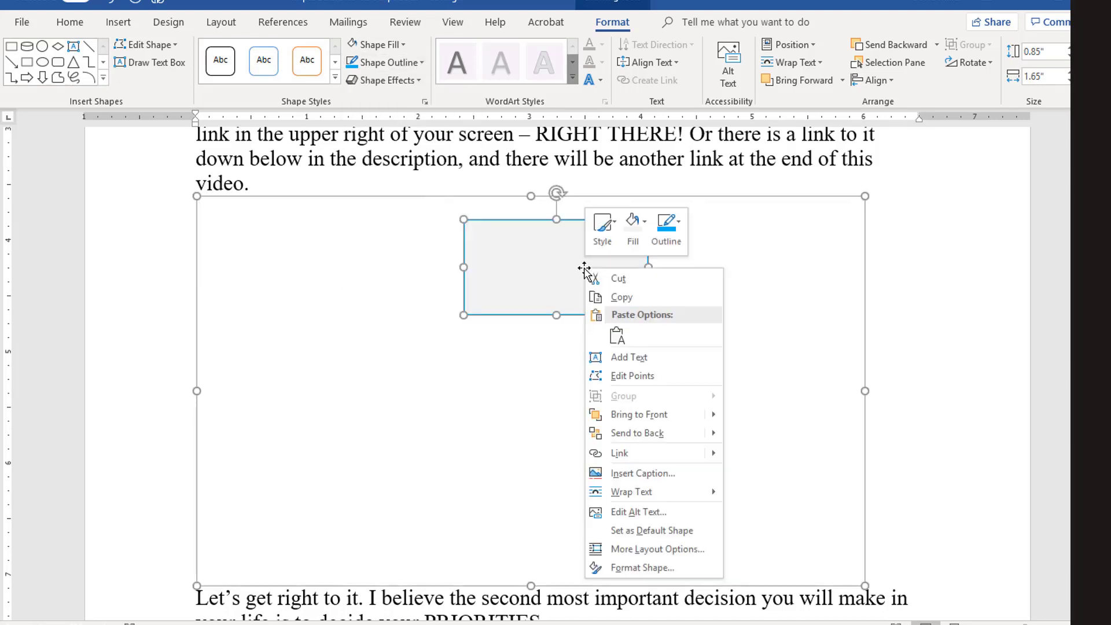
click(638, 528)
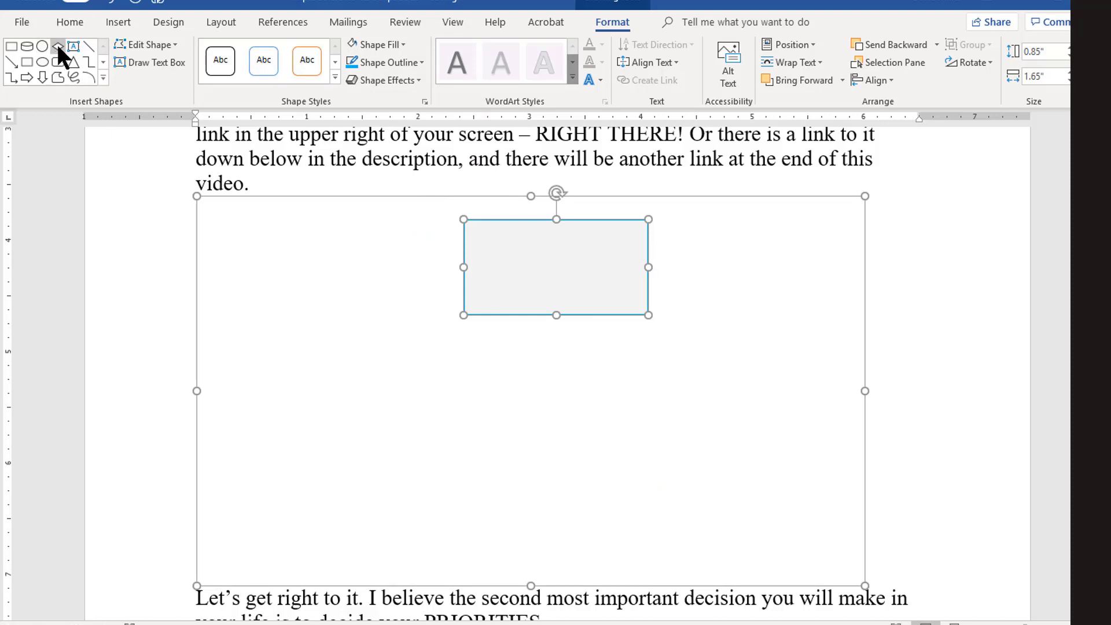
Step: Draw a diamond under the rectangle, a circle at lower left and a cylinder at lower right, then edit the rectangle
mouse_move(459, 332)
mouse_down()
mouse_move(598, 384)
mouse_move(669, 442)
mouse_up()
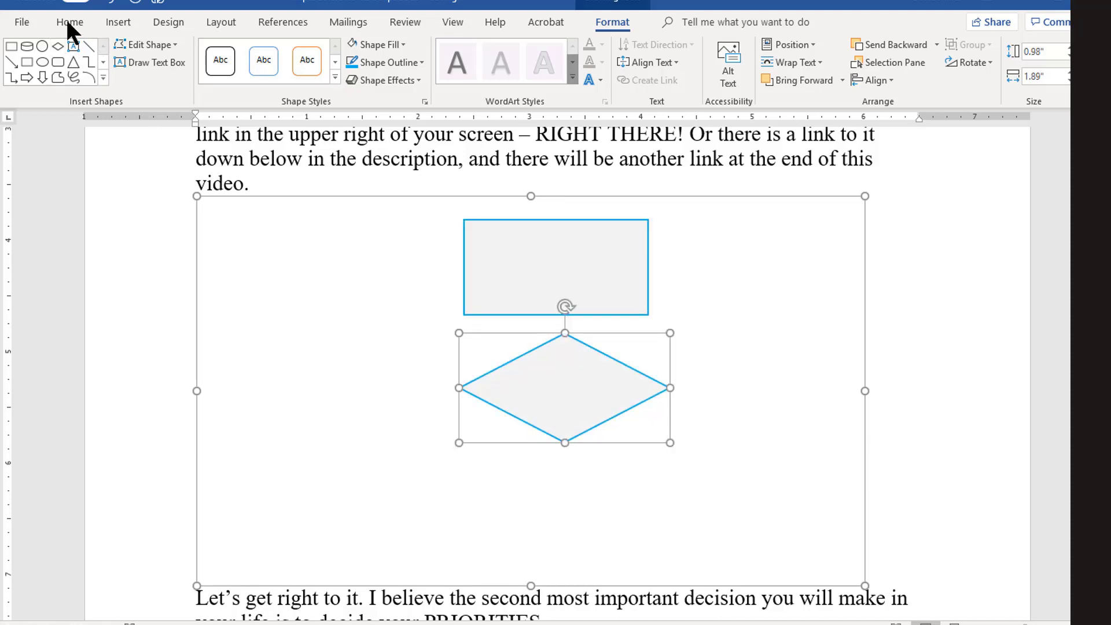
drag(270, 405, 421, 503)
mouse_move(663, 418)
mouse_down()
mouse_move(823, 509)
mouse_move(818, 535)
mouse_up()
click(563, 267)
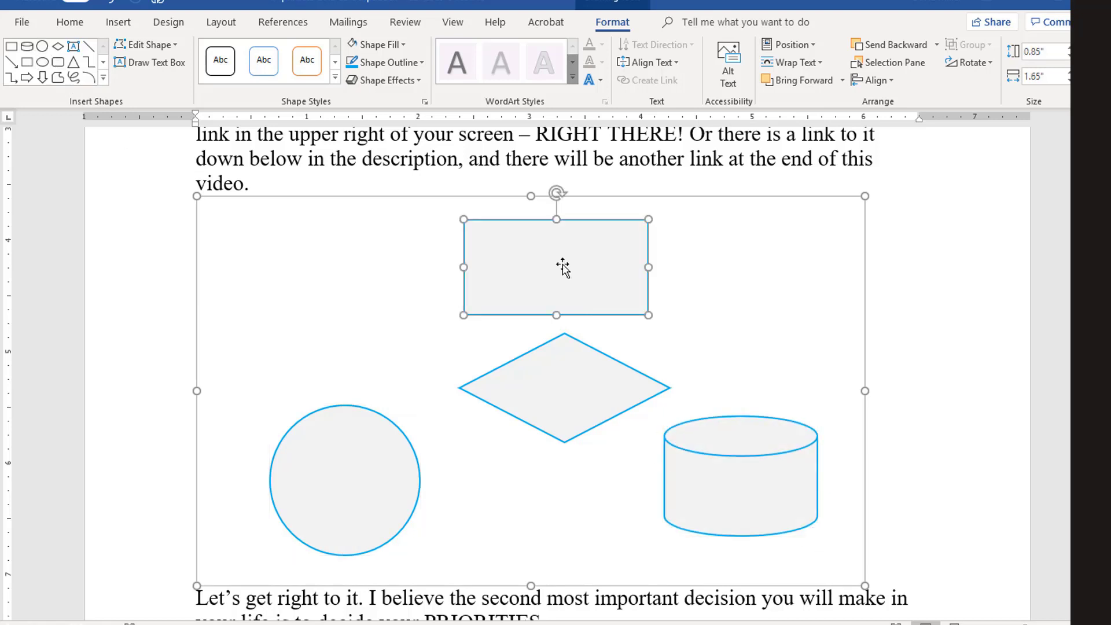
click(563, 268)
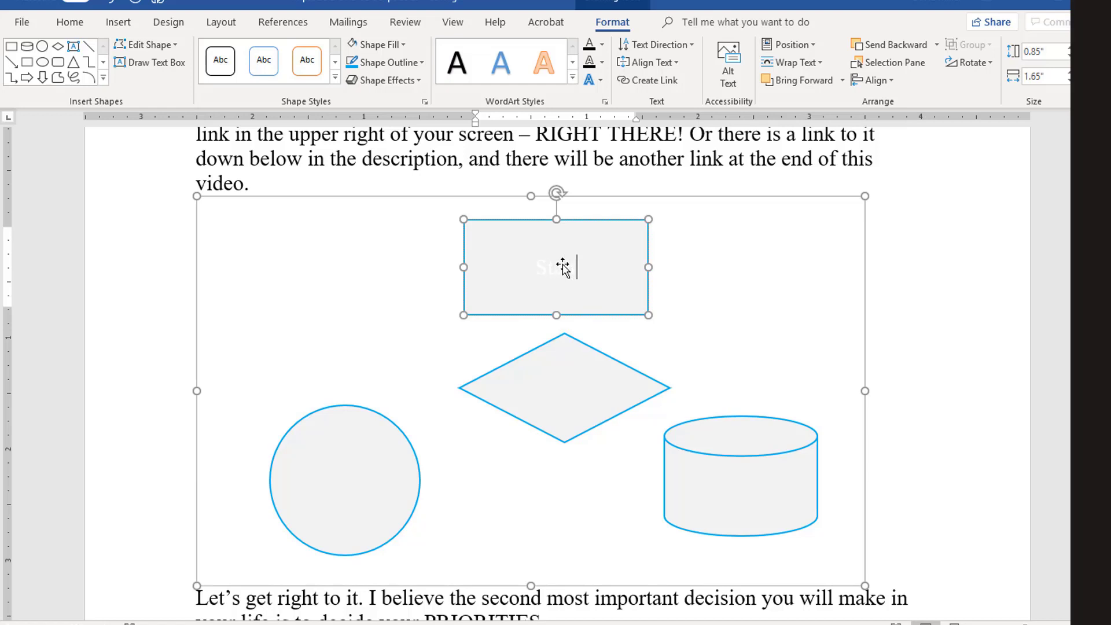
Step: Make the rectangle's Start and the diamond's Store it? labels black
key(ctrl+a)
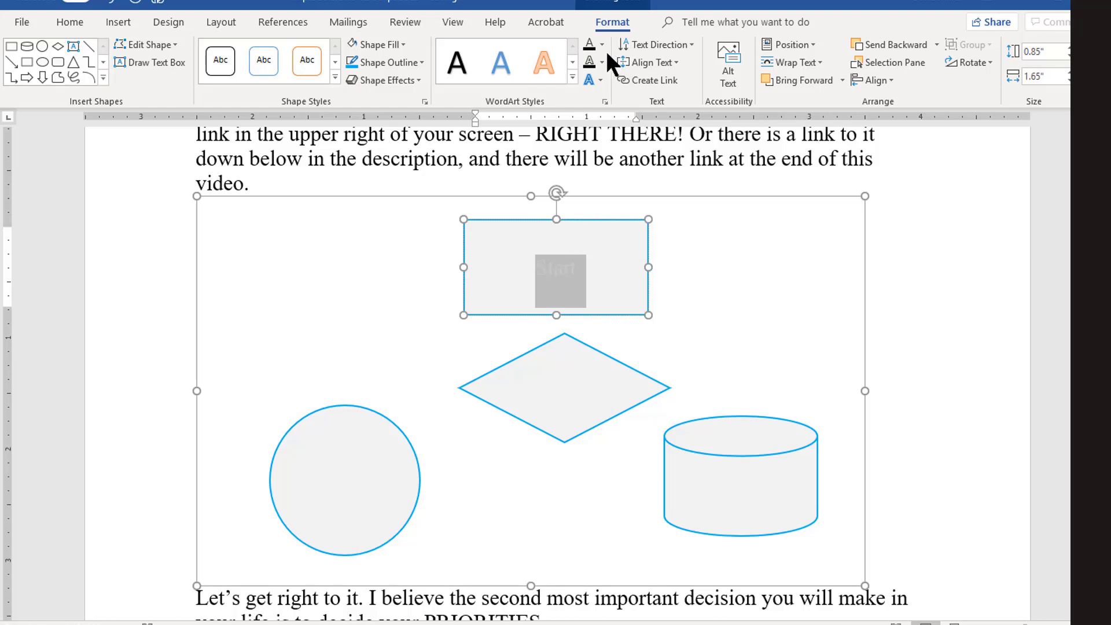
click(590, 46)
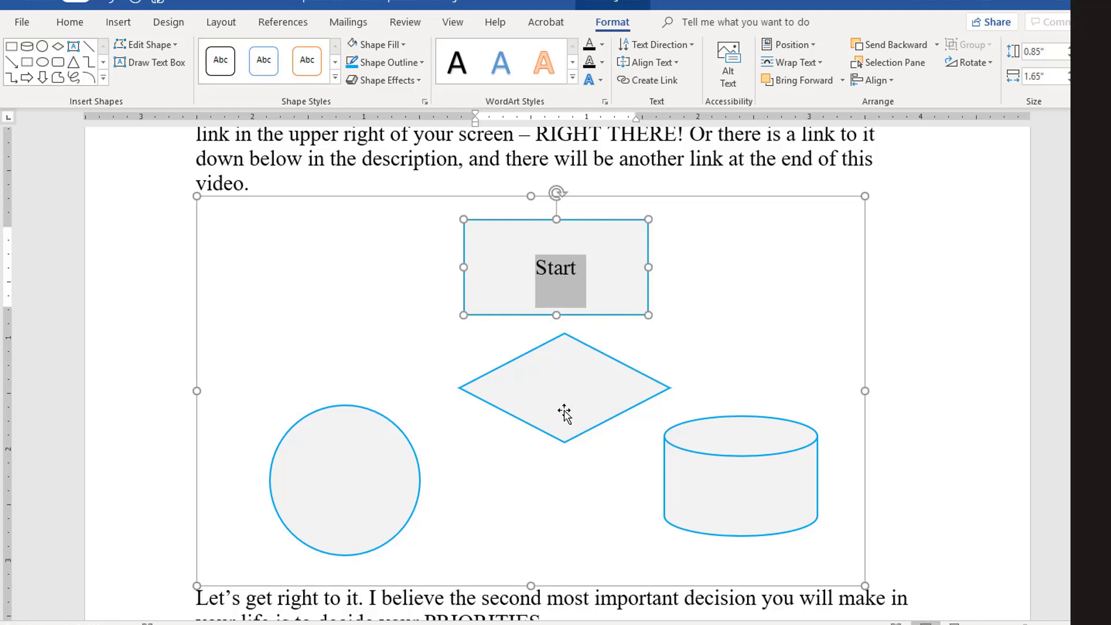
click(562, 389)
key(ctrl+a)
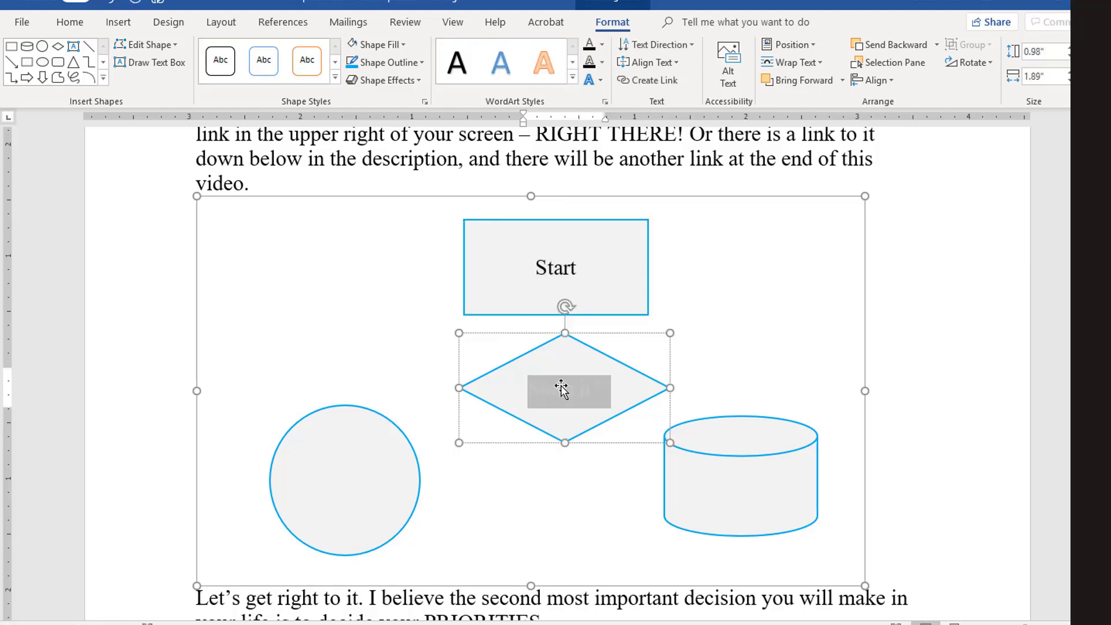
click(590, 47)
Step: Label the circle Stop and the cylinder Store in black text
click(336, 484)
text(Stop)
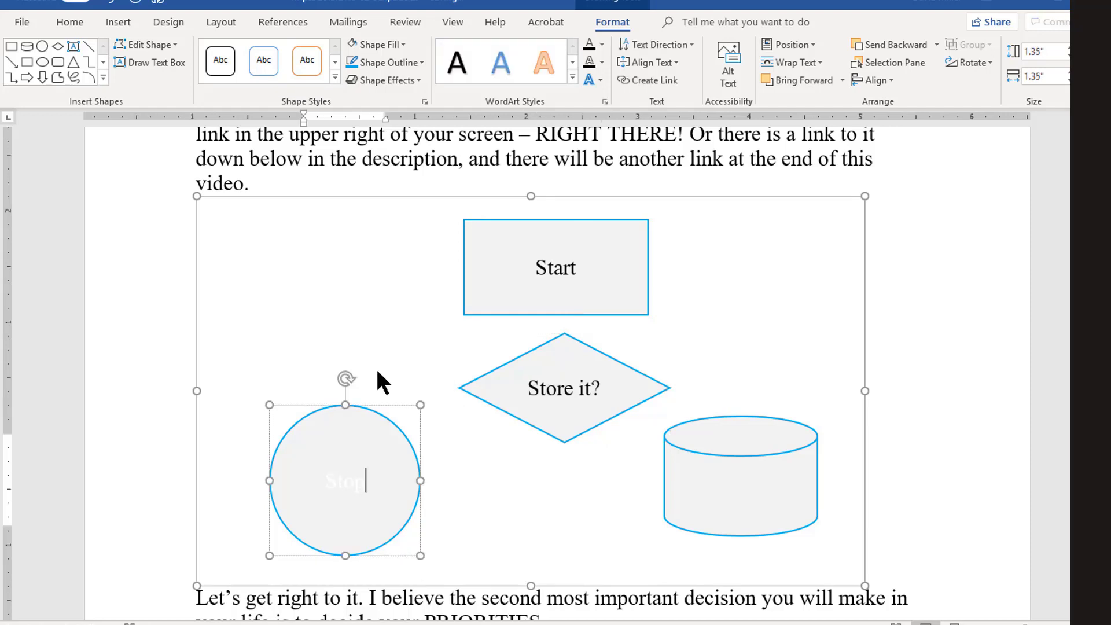
key(ctrl+a)
click(589, 47)
click(730, 412)
text(Store)
key(ctrl+a)
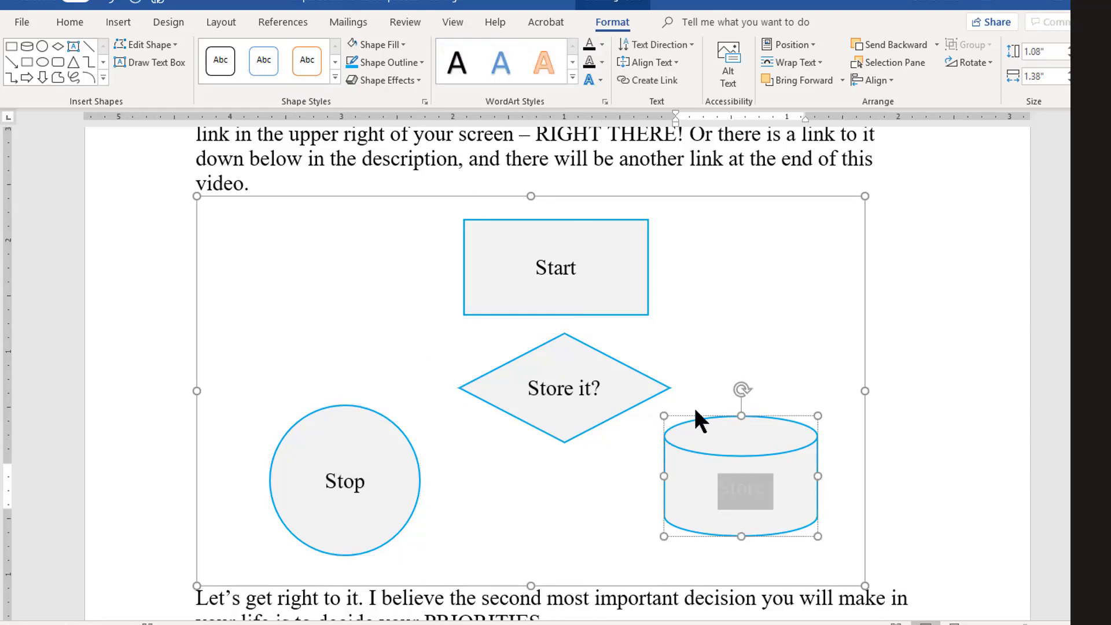
click(590, 47)
click(608, 159)
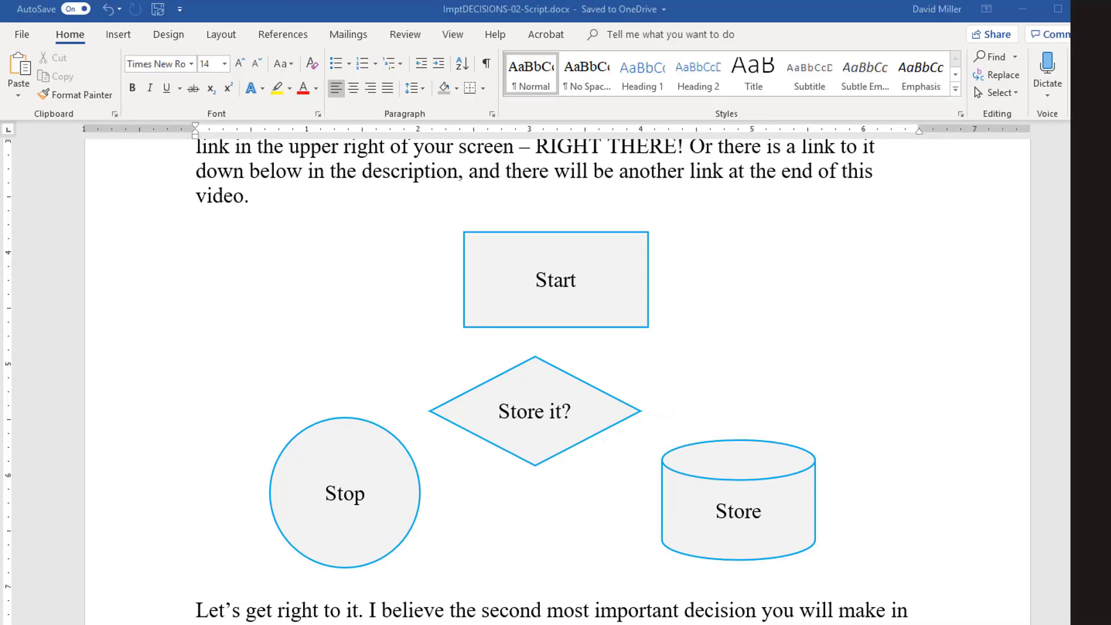
Step: Pick the Connector: Elbow Arrow shape from the Lines section of the shapes gallery
click(393, 309)
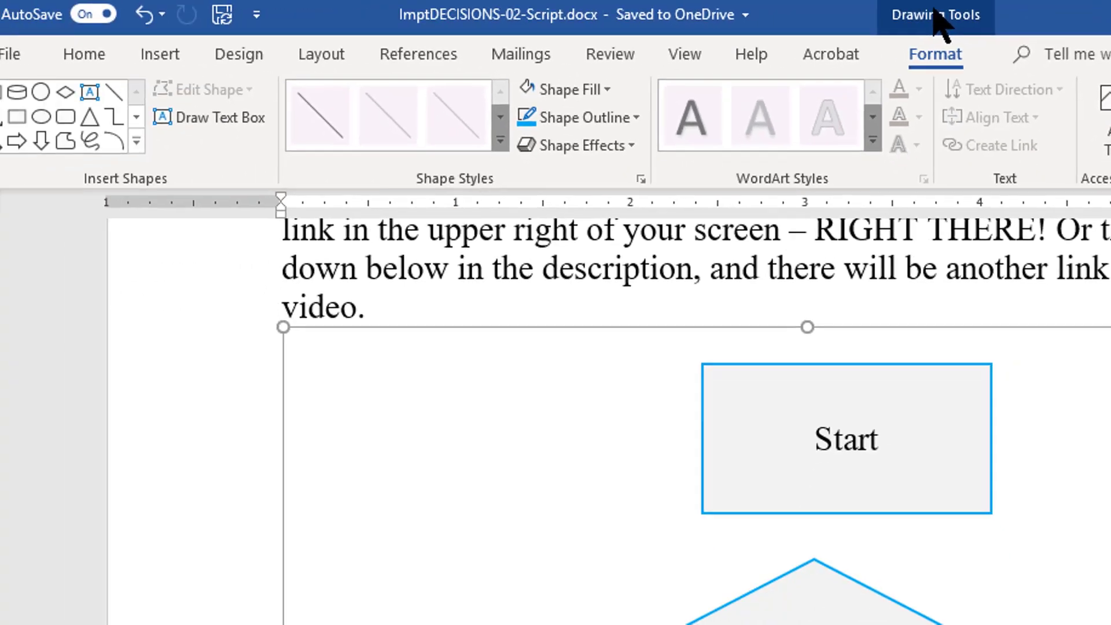
click(157, 141)
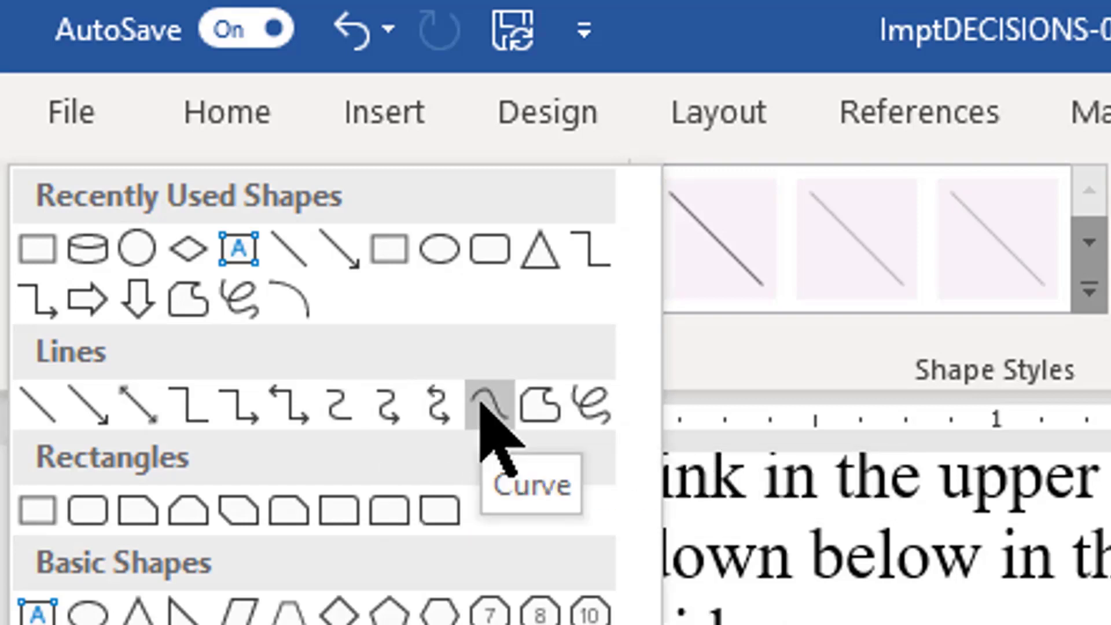
click(238, 402)
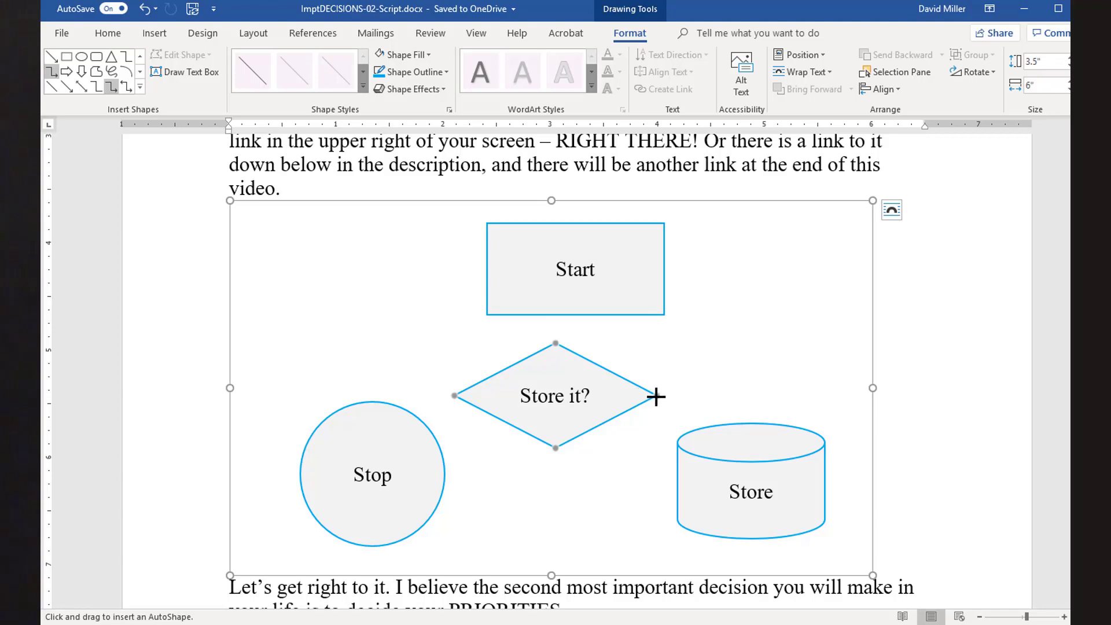
Step: Draw an elbow arrow from the diamond's right point to the cylinder, then centre the diamond under Start
drag(657, 397, 756, 426)
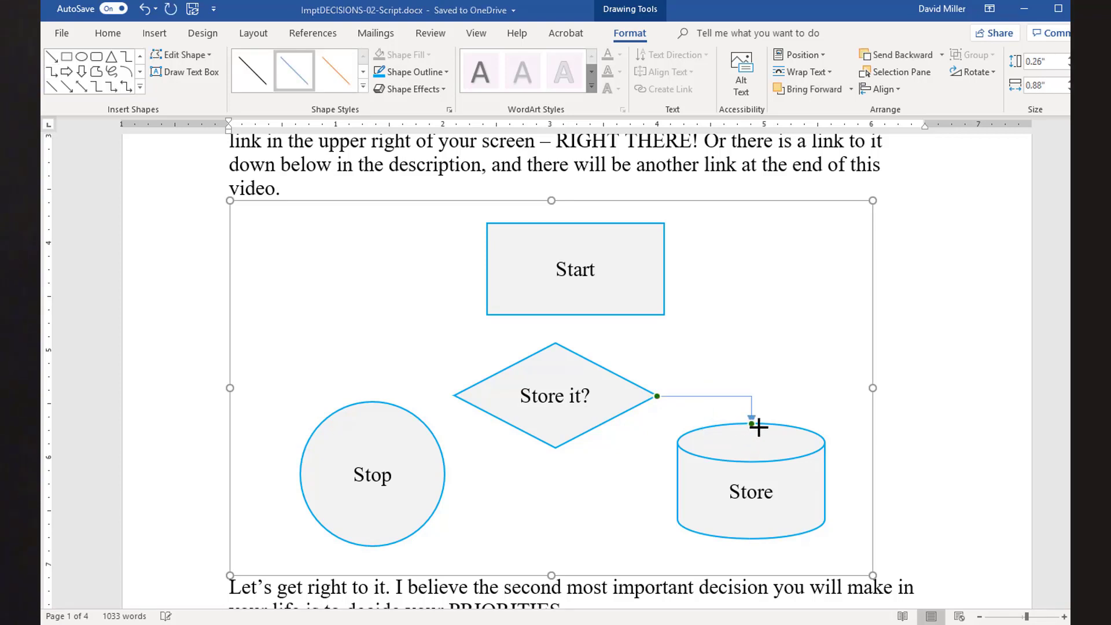
click(591, 377)
mouse_move(607, 346)
mouse_down()
mouse_move(712, 303)
mouse_move(588, 302)
mouse_move(588, 506)
mouse_move(627, 376)
mouse_move(625, 342)
mouse_up()
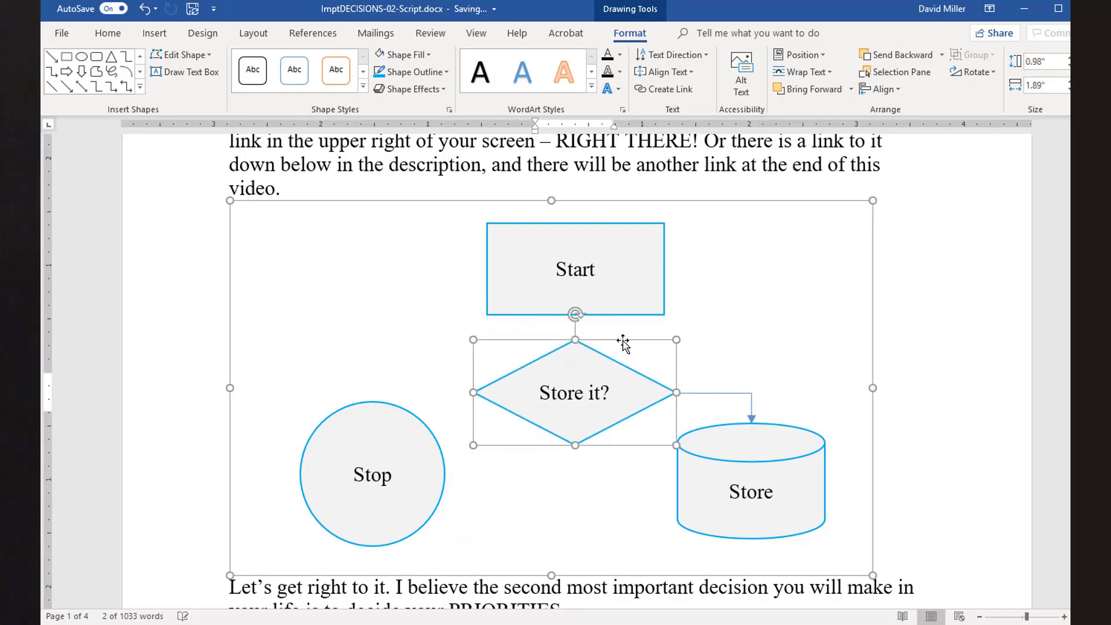
click(747, 359)
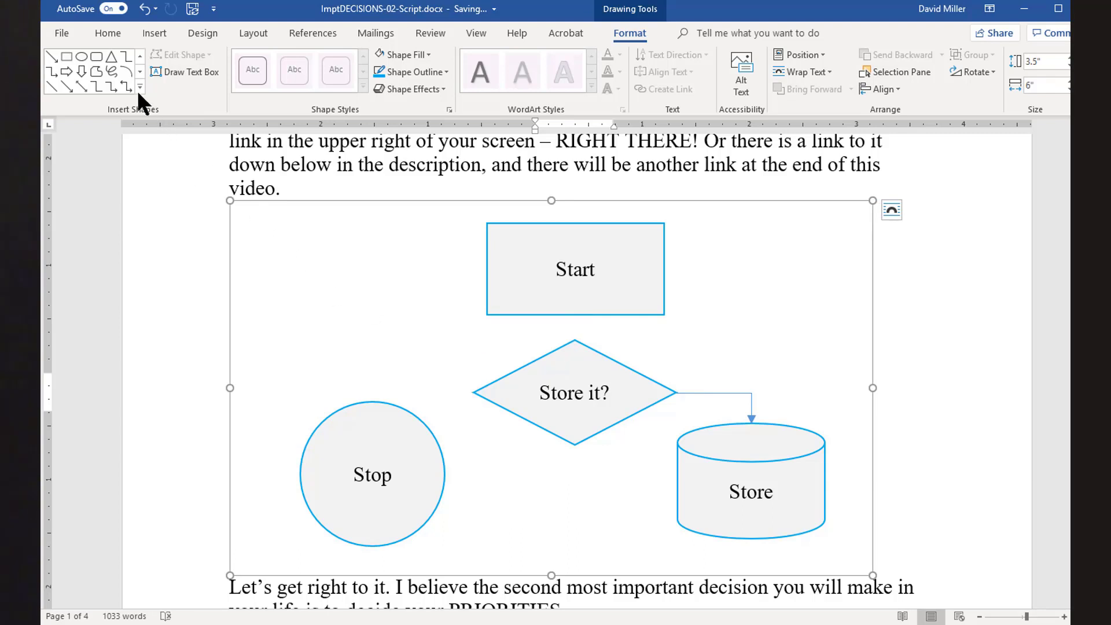
Step: Draw a small text box above the connector and type Yes
click(140, 87)
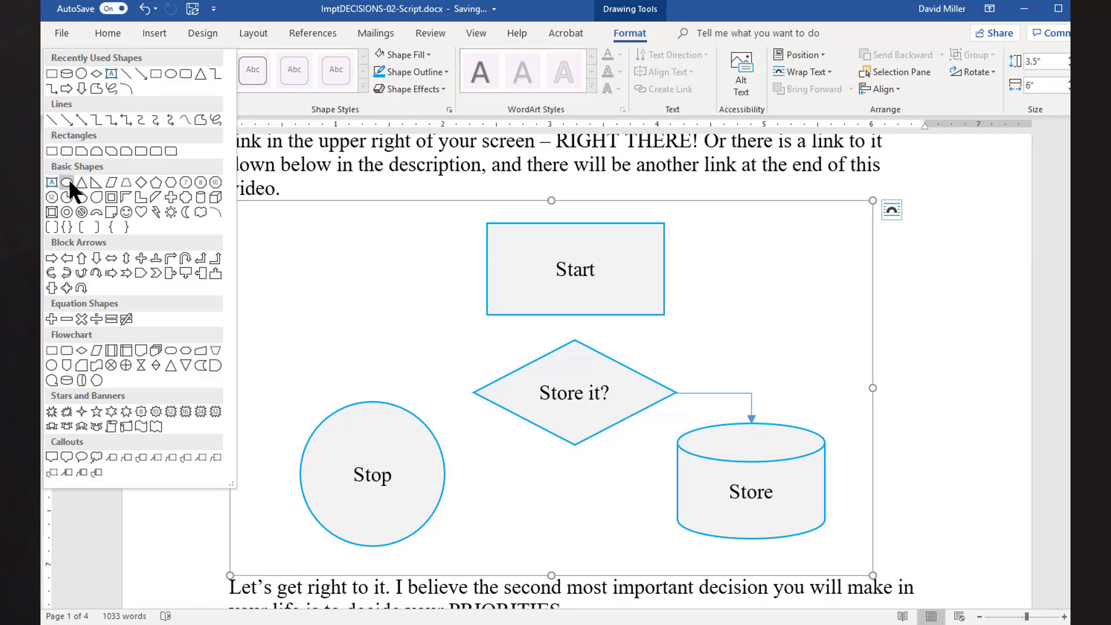
click(51, 181)
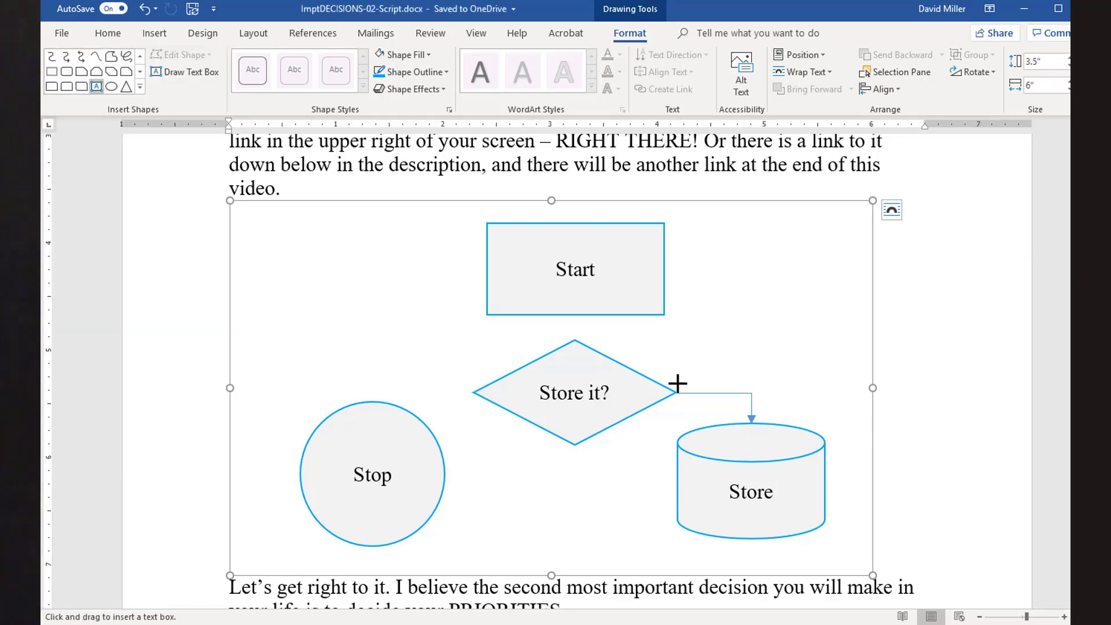
drag(682, 356, 751, 388)
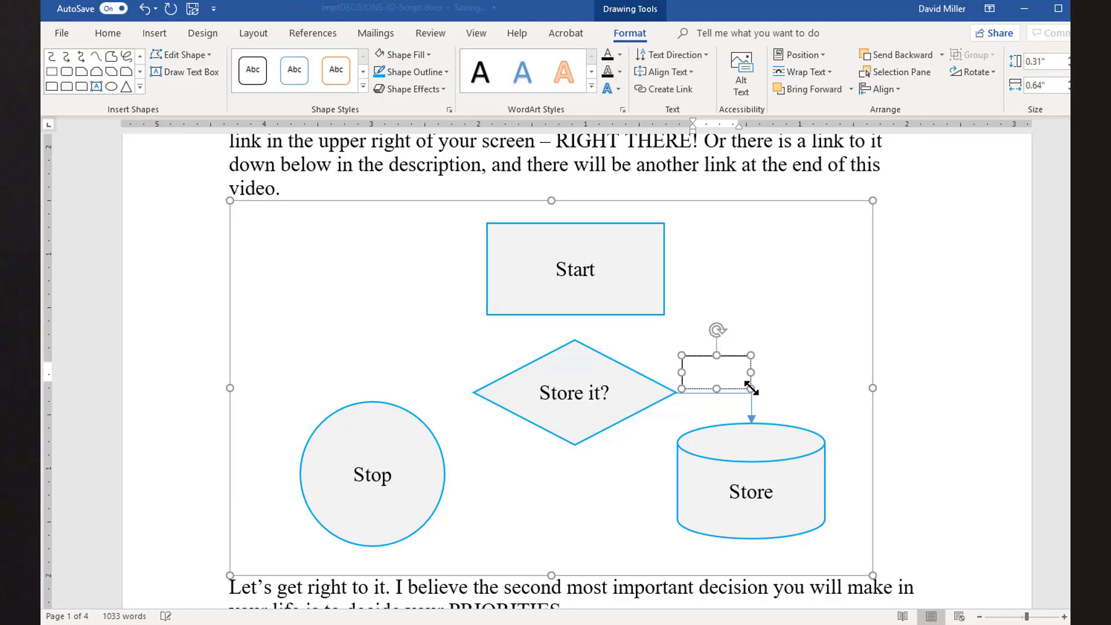
text(Ye)
Step: Colour the Yes text red and adjust the text box's outline
key(shift+Left)
key(shift+Left)
key(shift+Left)
click(620, 55)
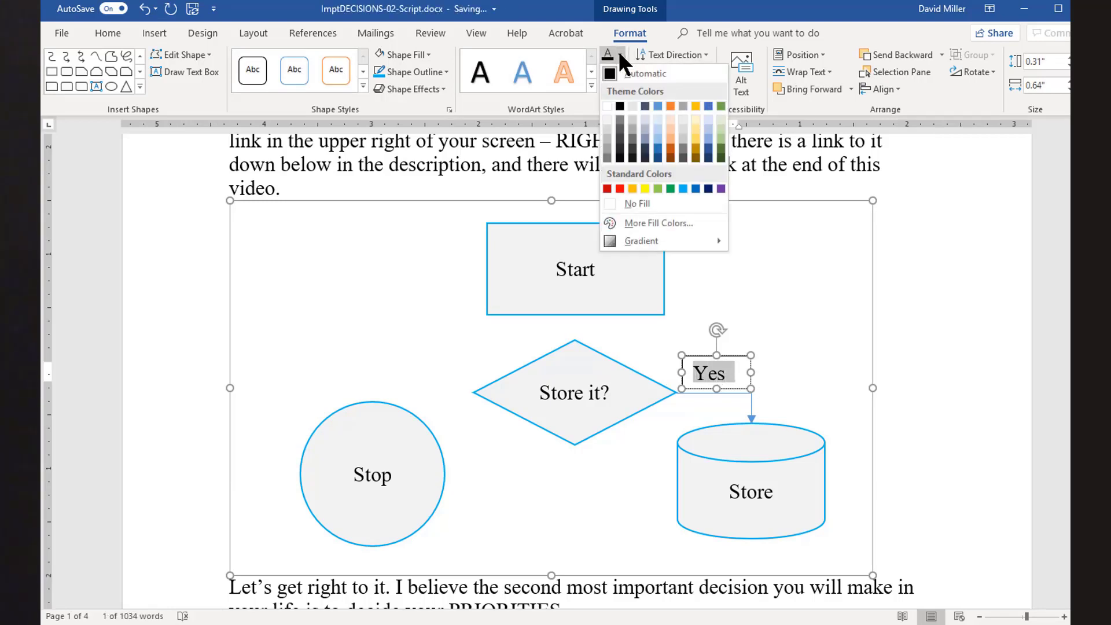
click(620, 188)
click(446, 72)
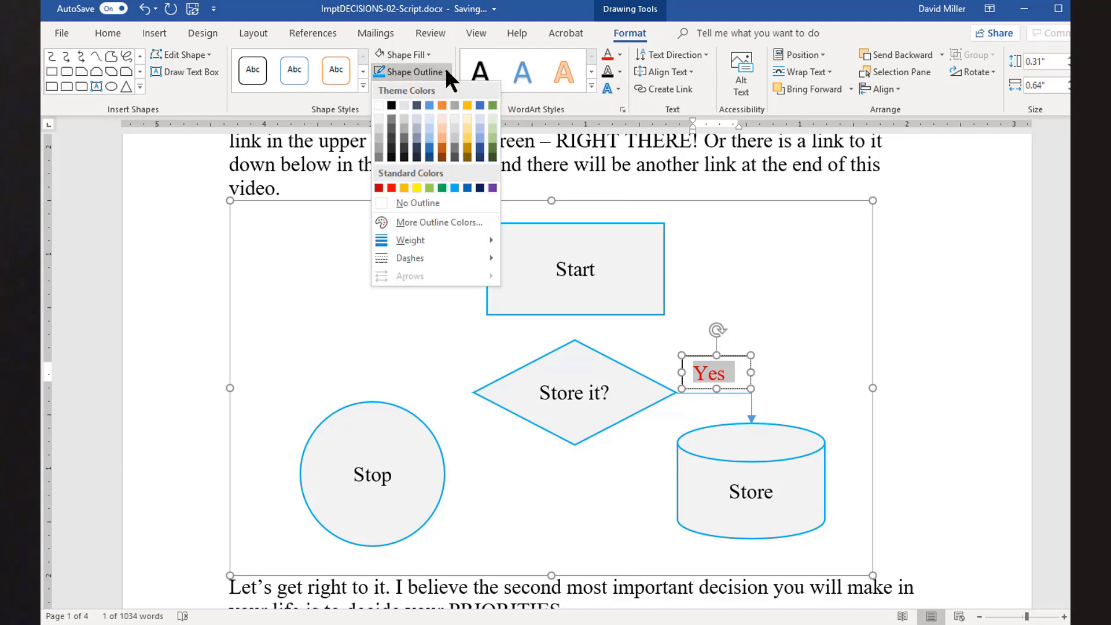
click(397, 203)
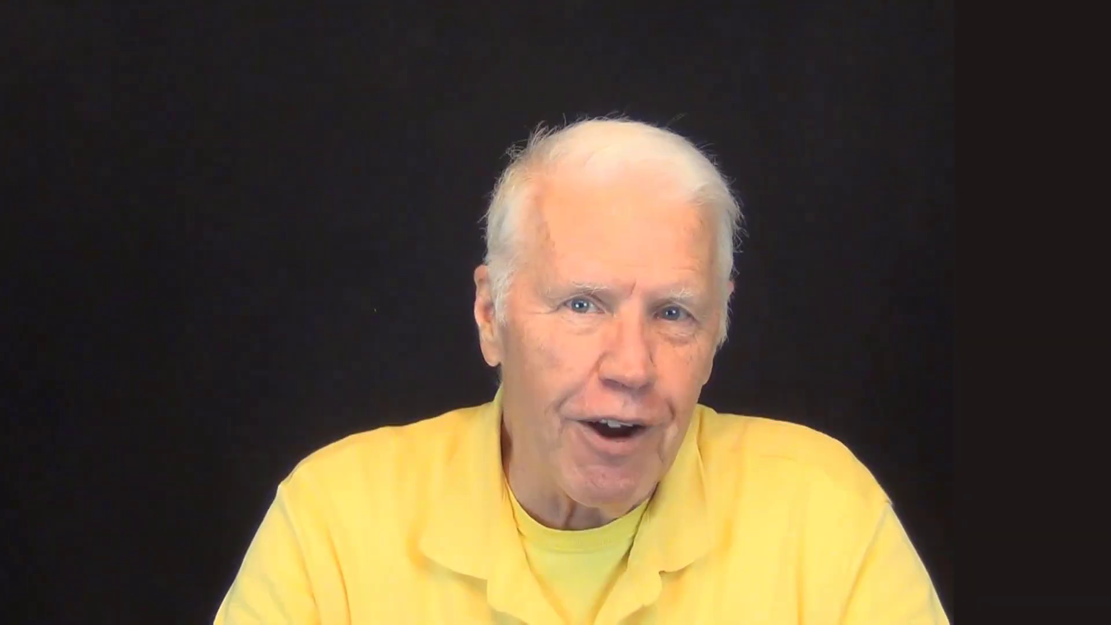